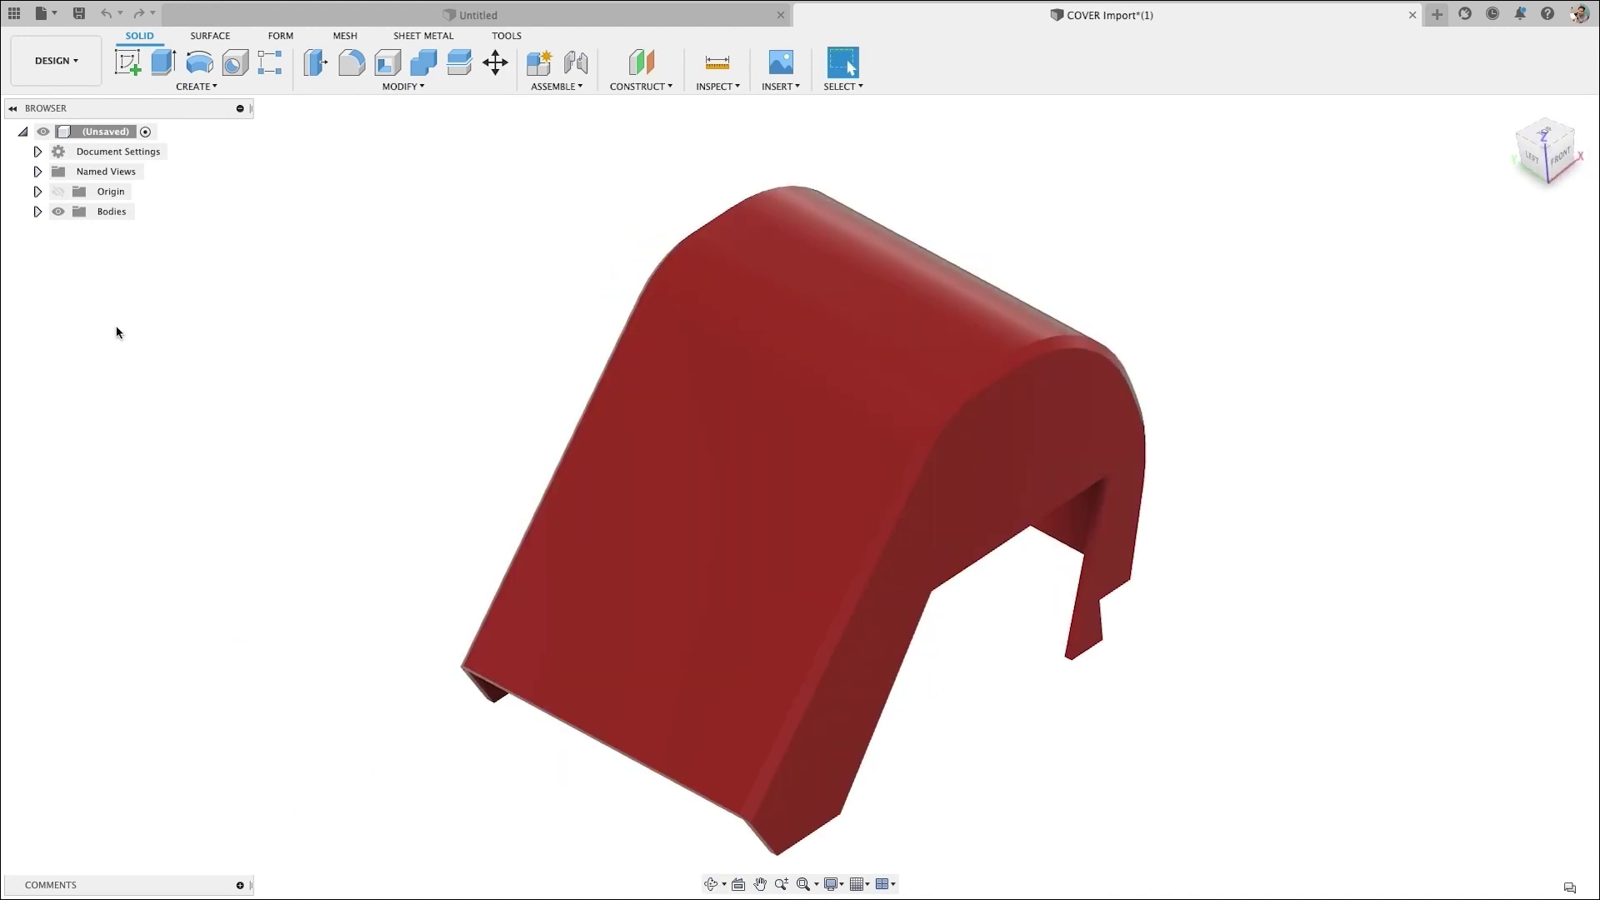
Enable design history capture for the imported cover design
right_click(108, 132)
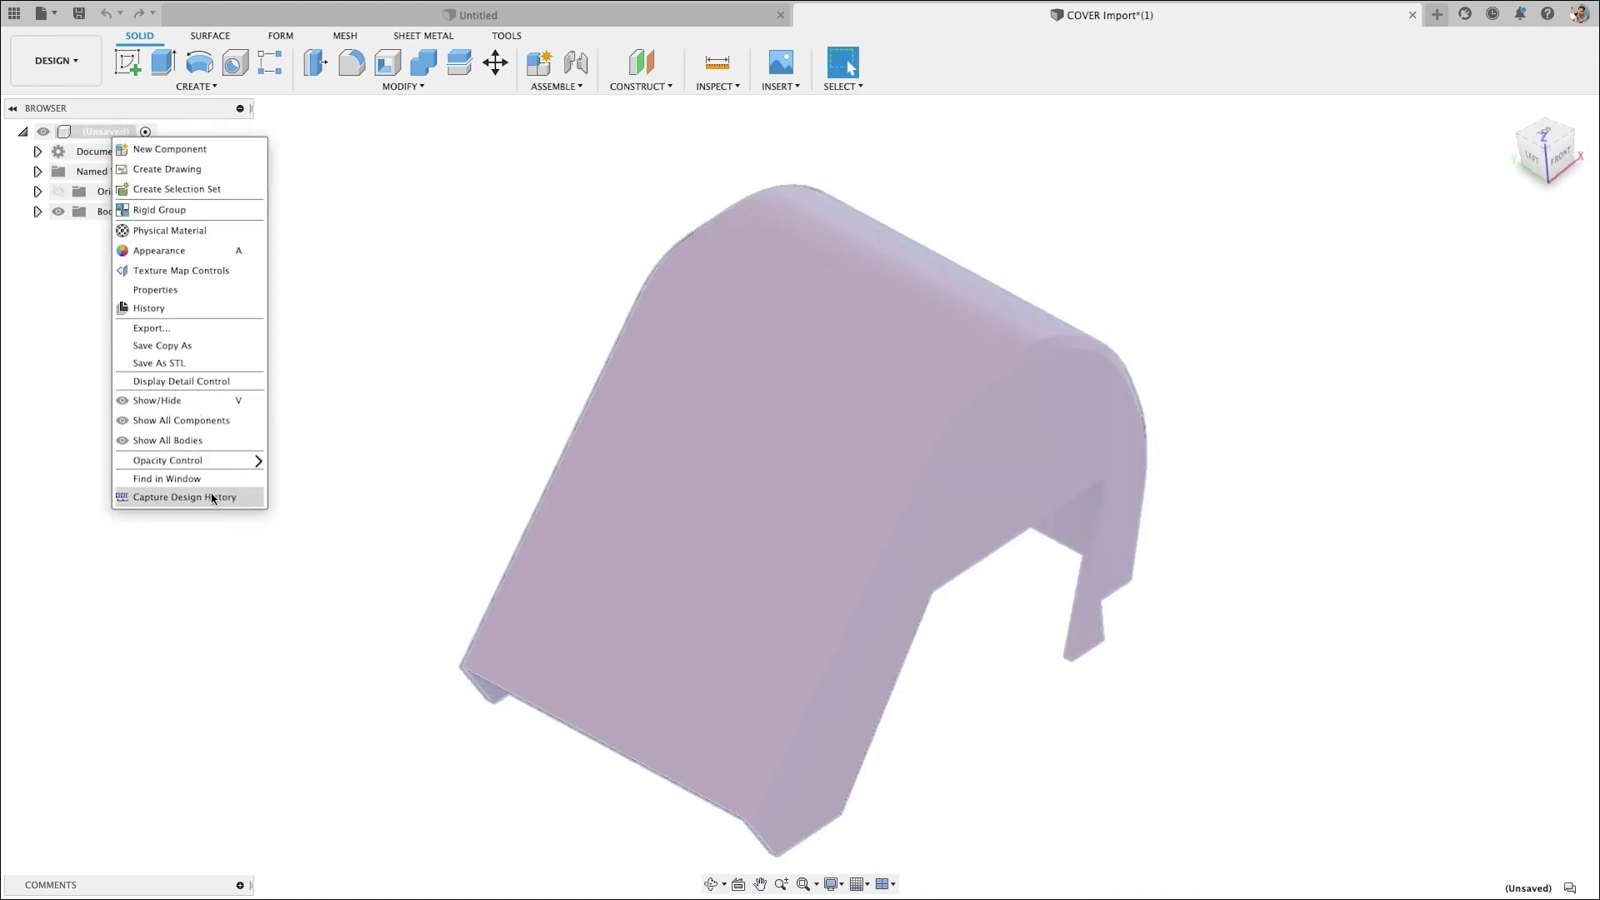
click(213, 498)
shift+middle_drag(414, 508, 942, 453)
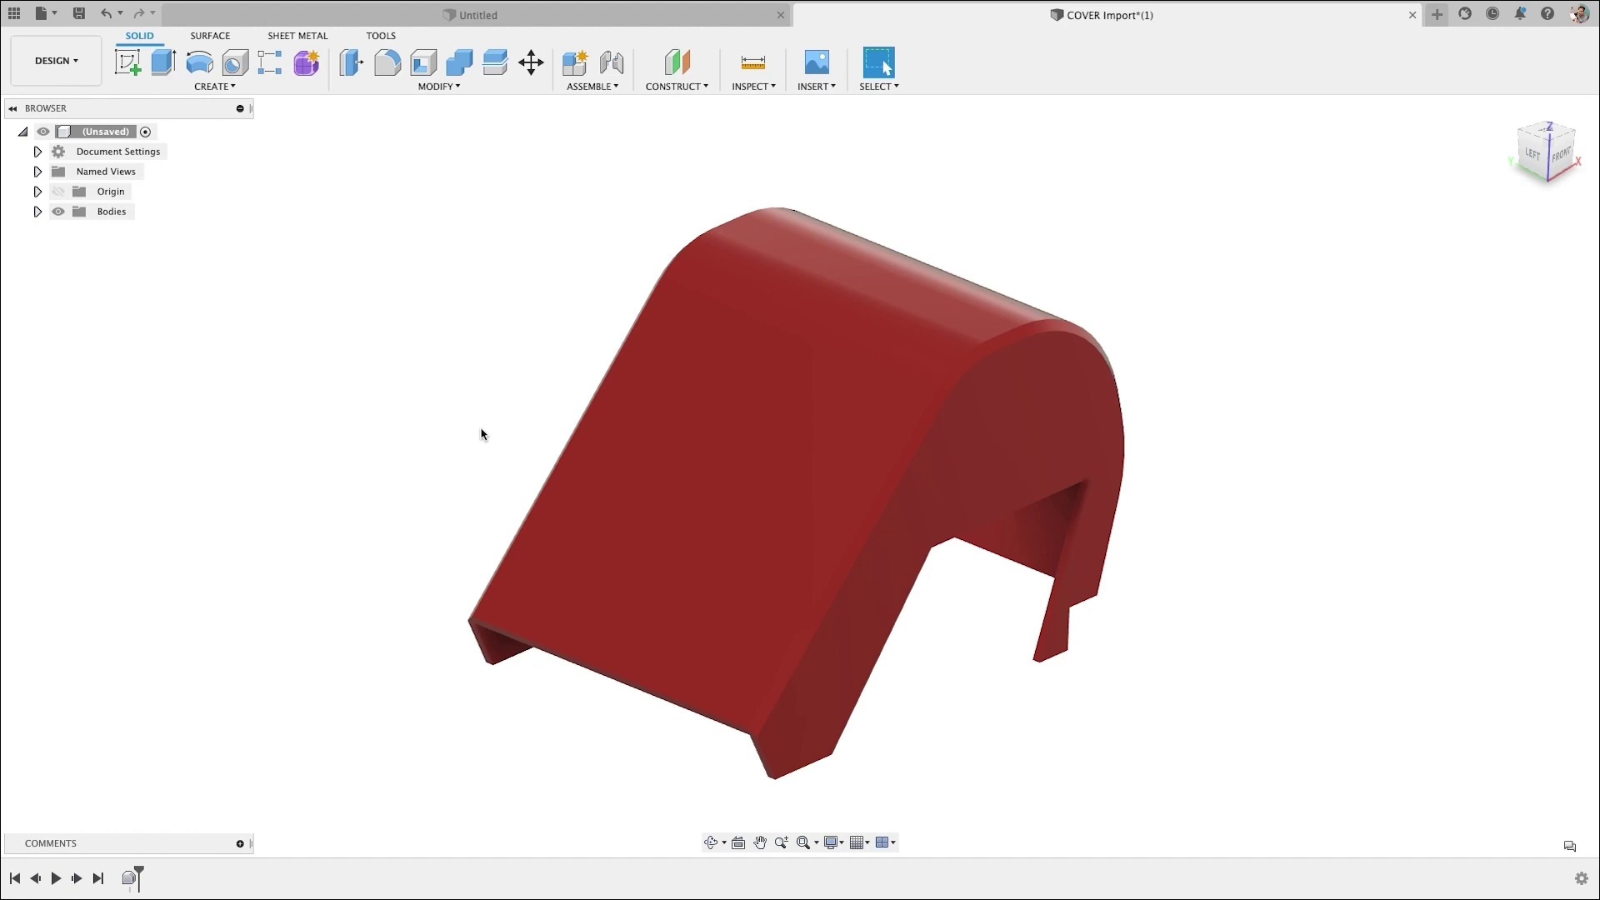
From the untitled design, open the file COVER Import.step from the Desktop folder of the local computer
click(508, 16)
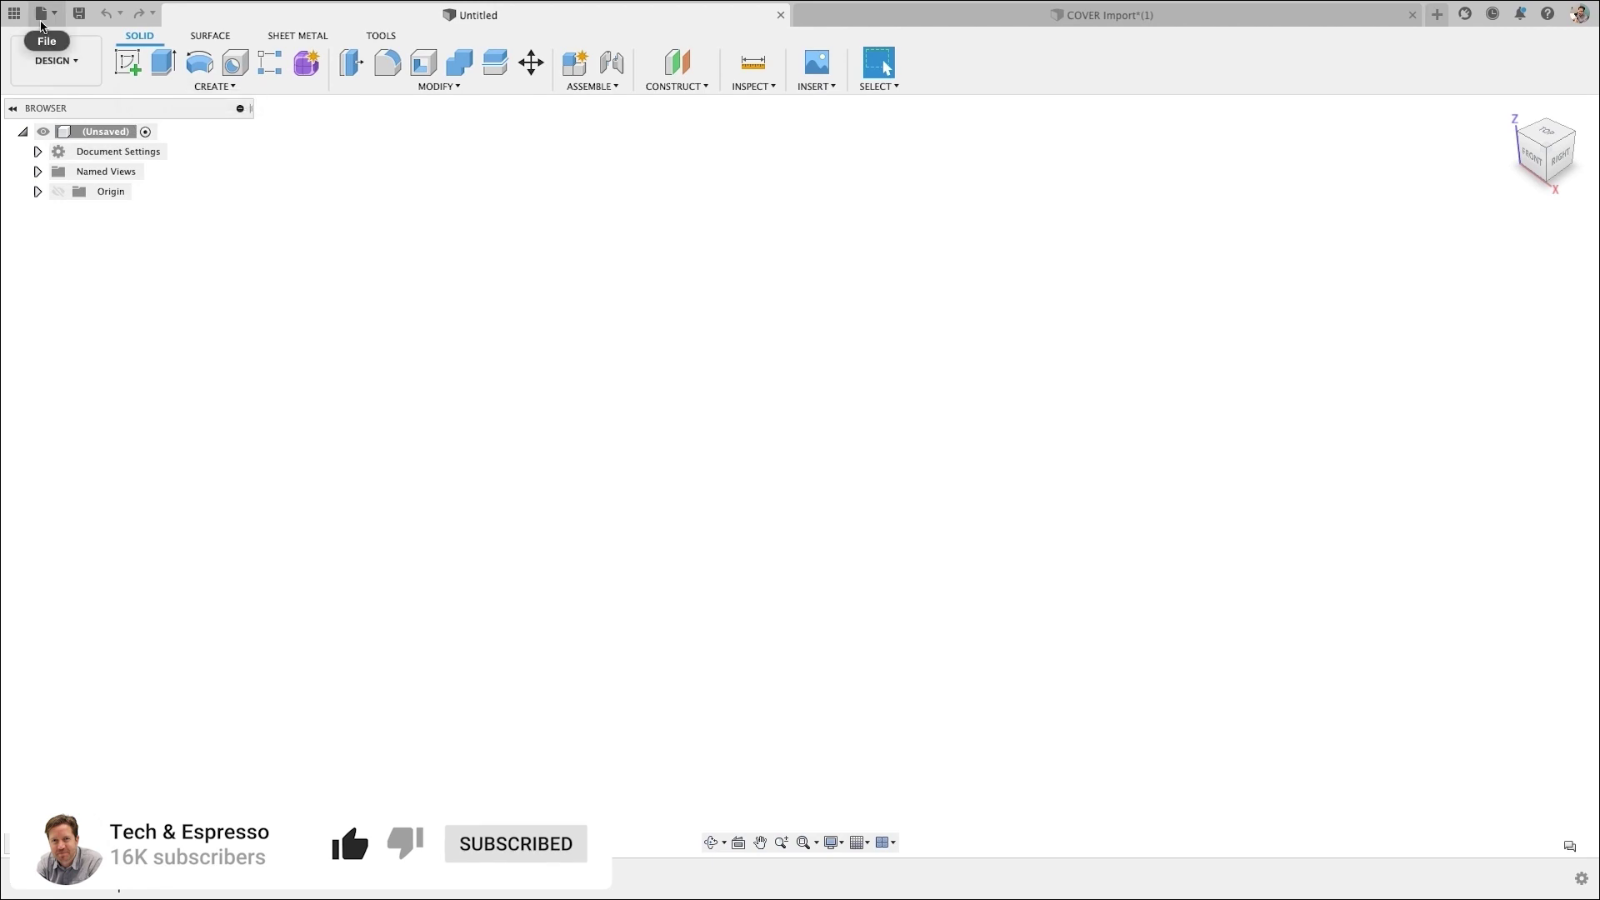
click(41, 21)
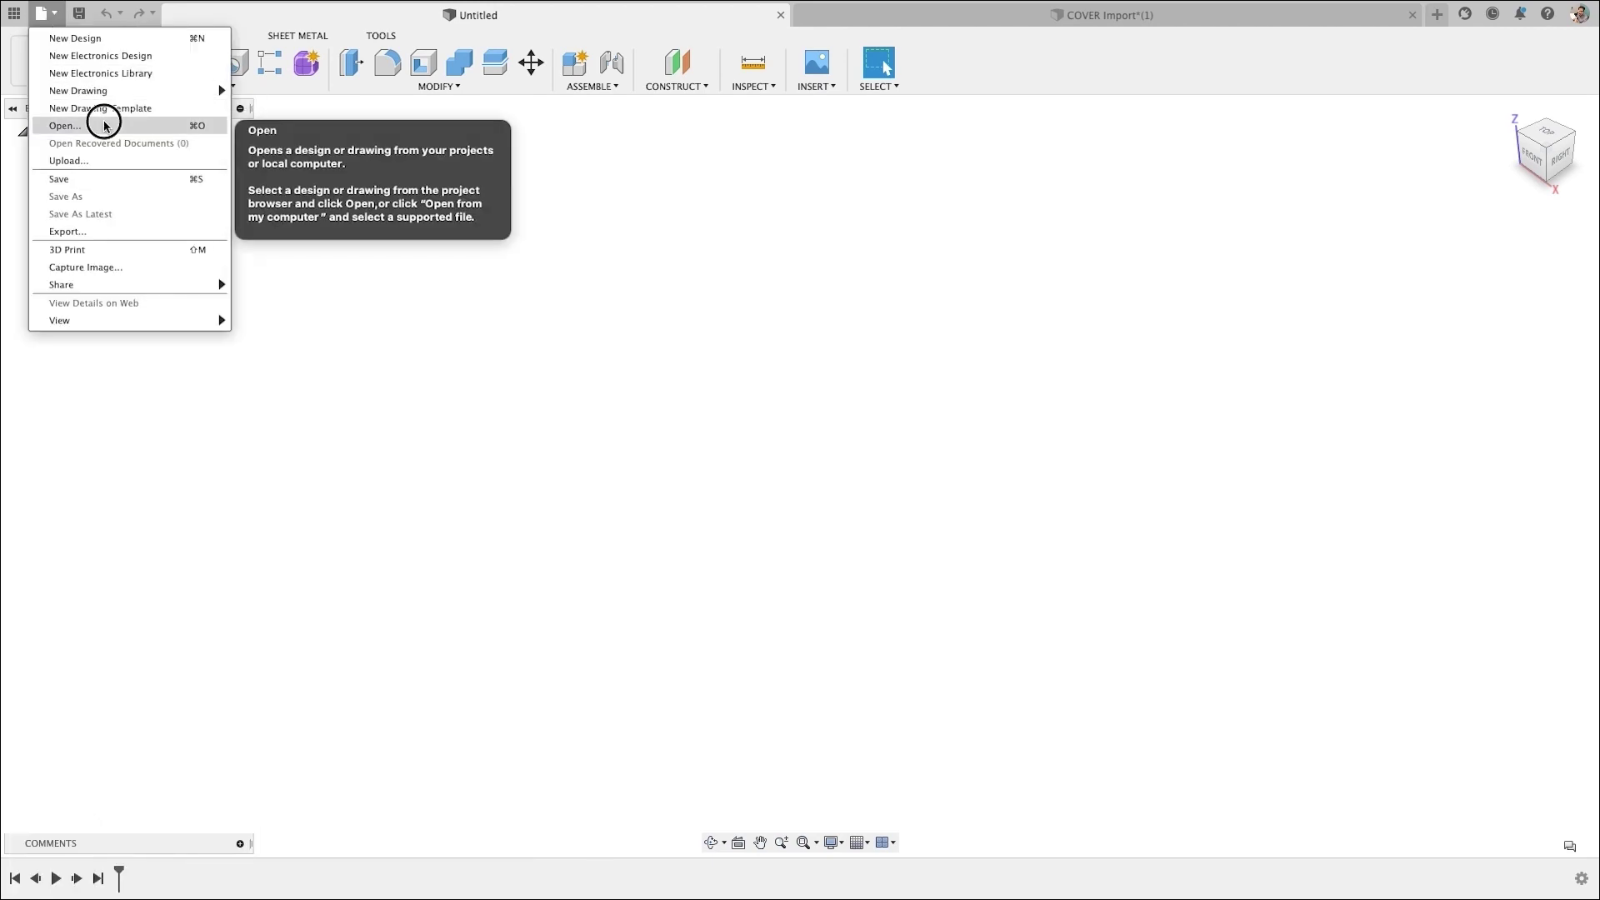
click(65, 125)
click(571, 613)
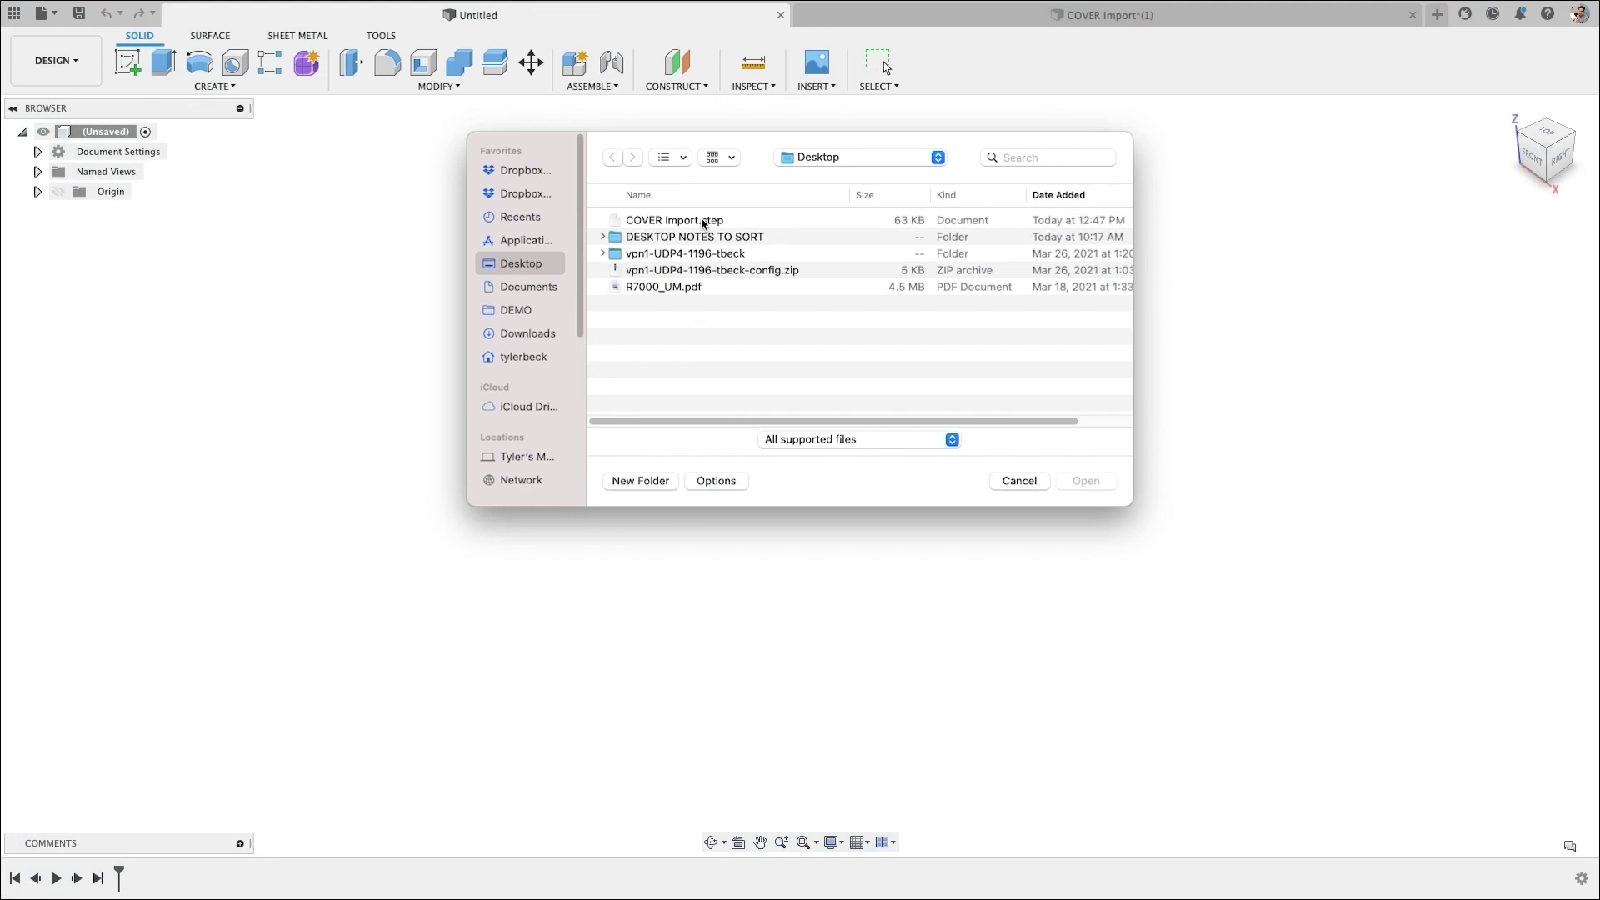
click(702, 222)
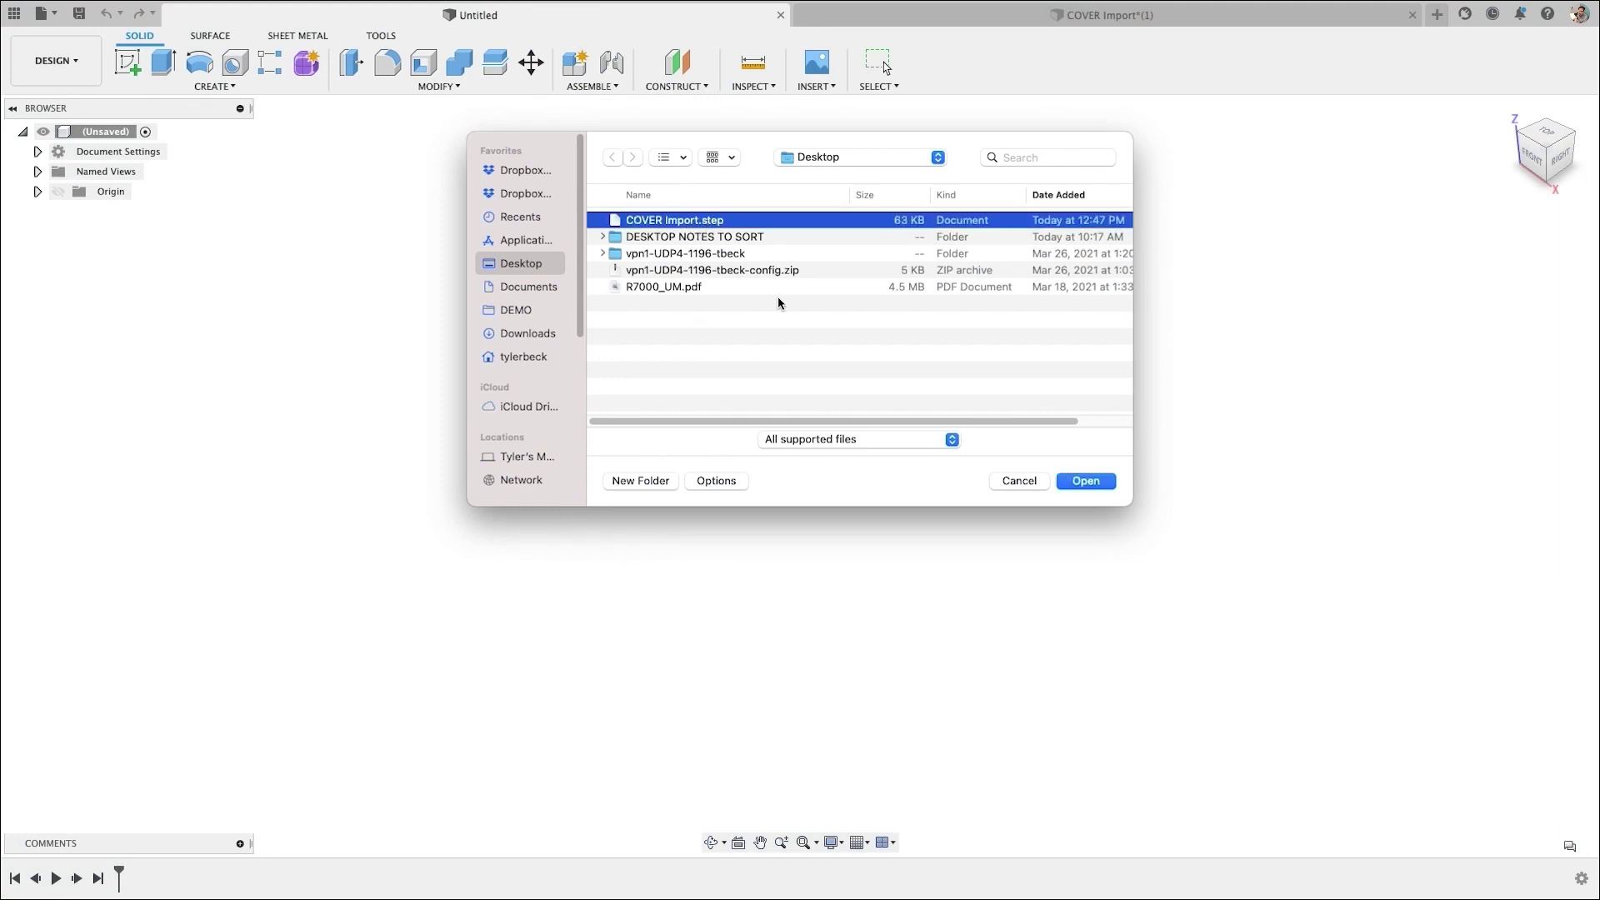
click(883, 440)
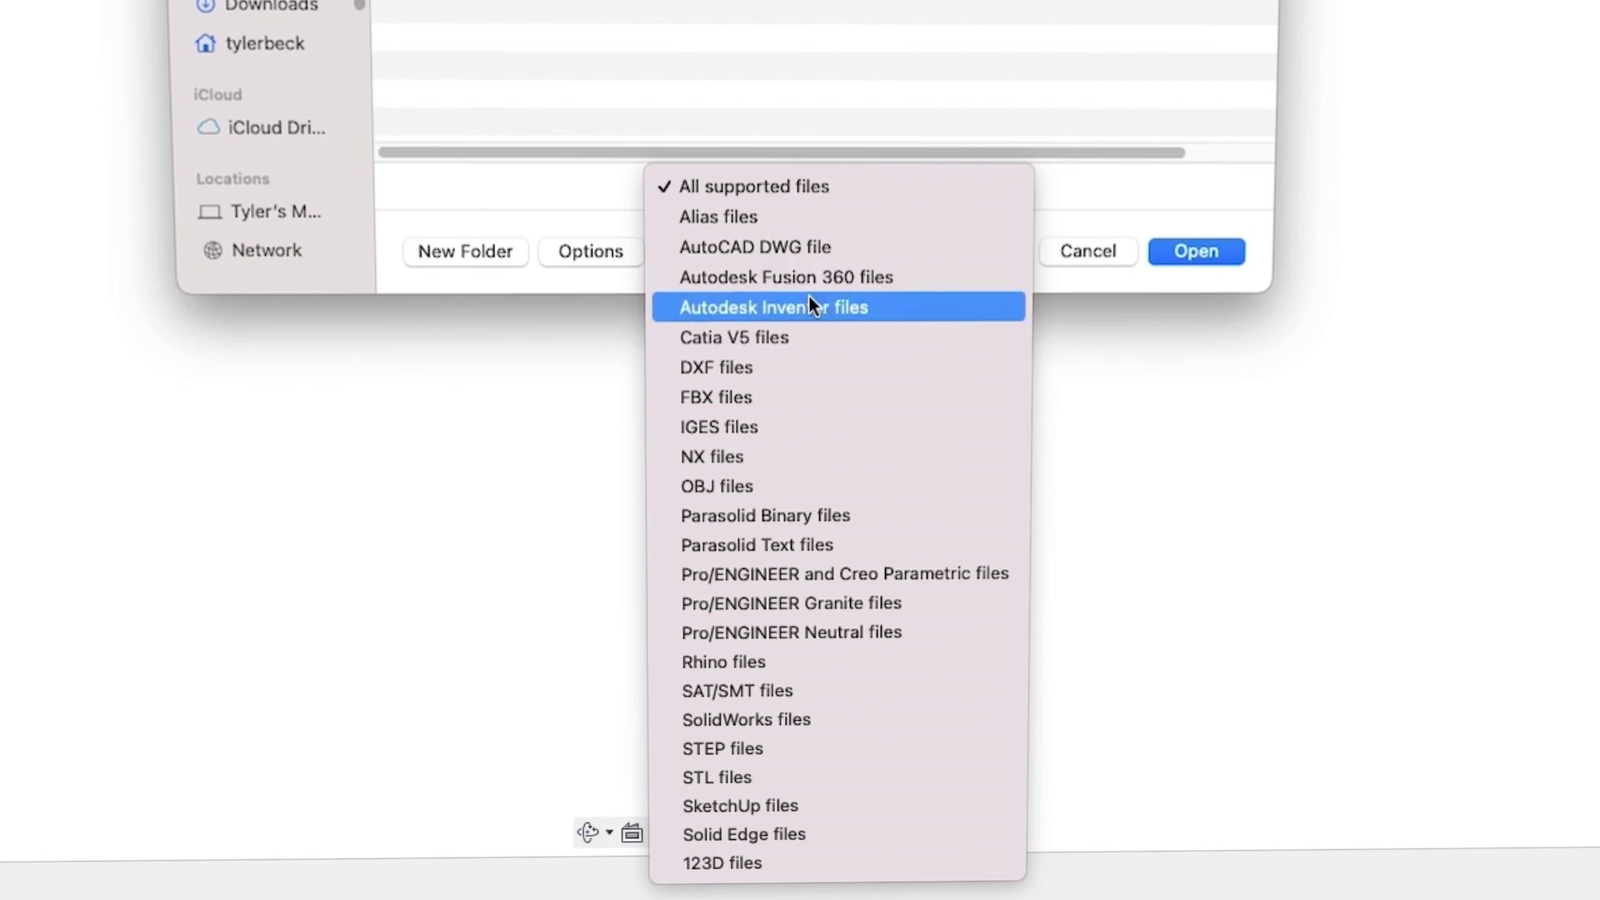
click(1106, 200)
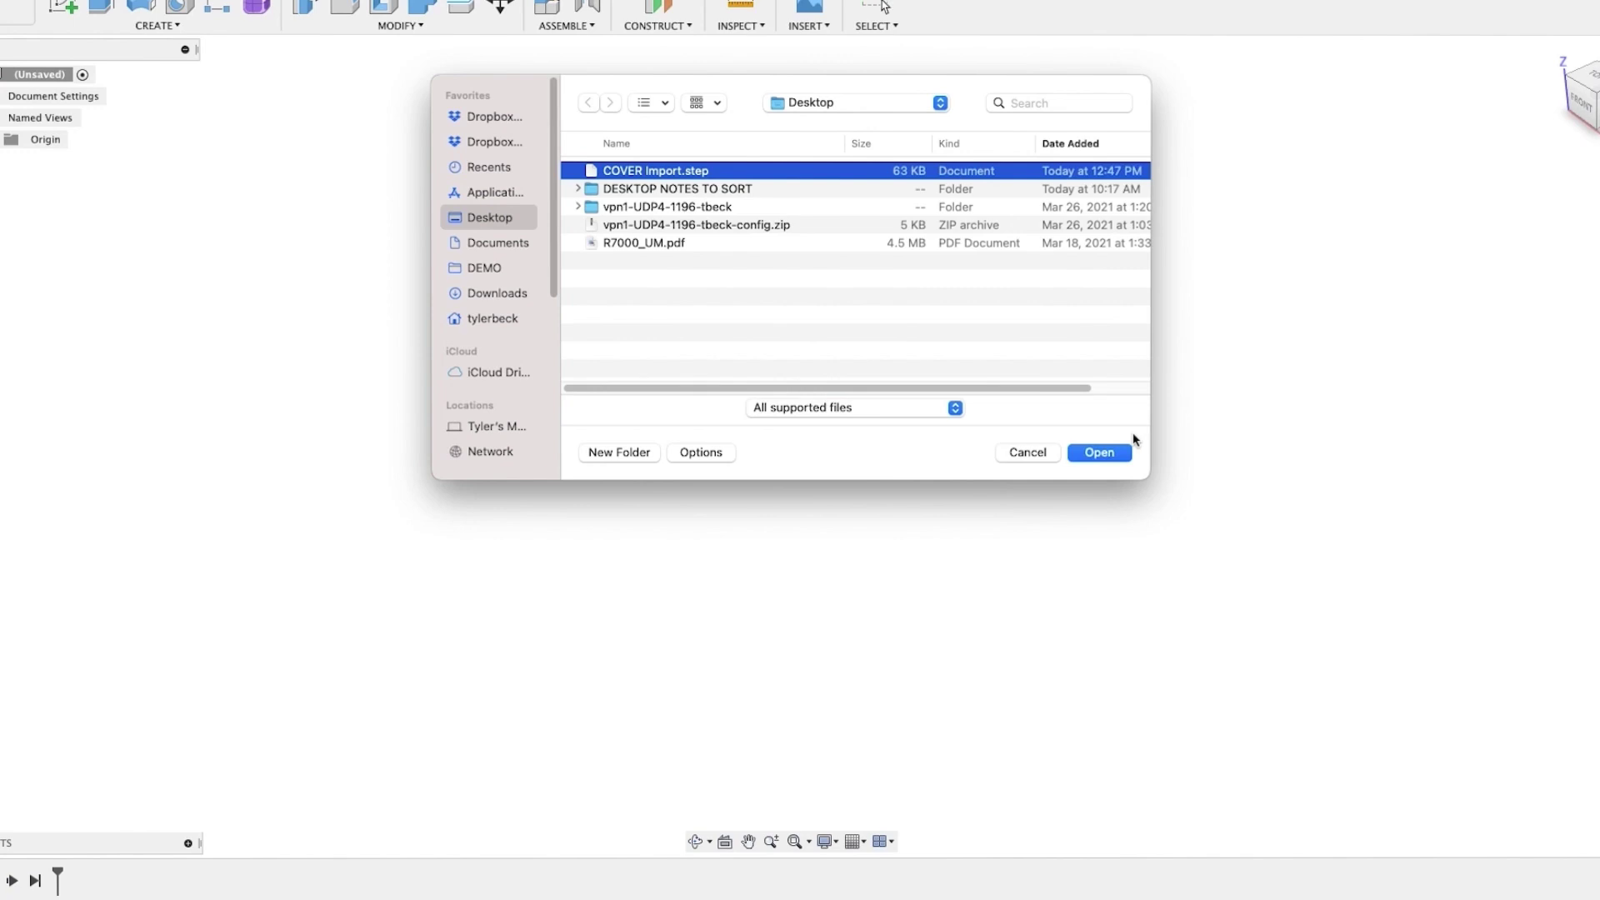
click(1102, 452)
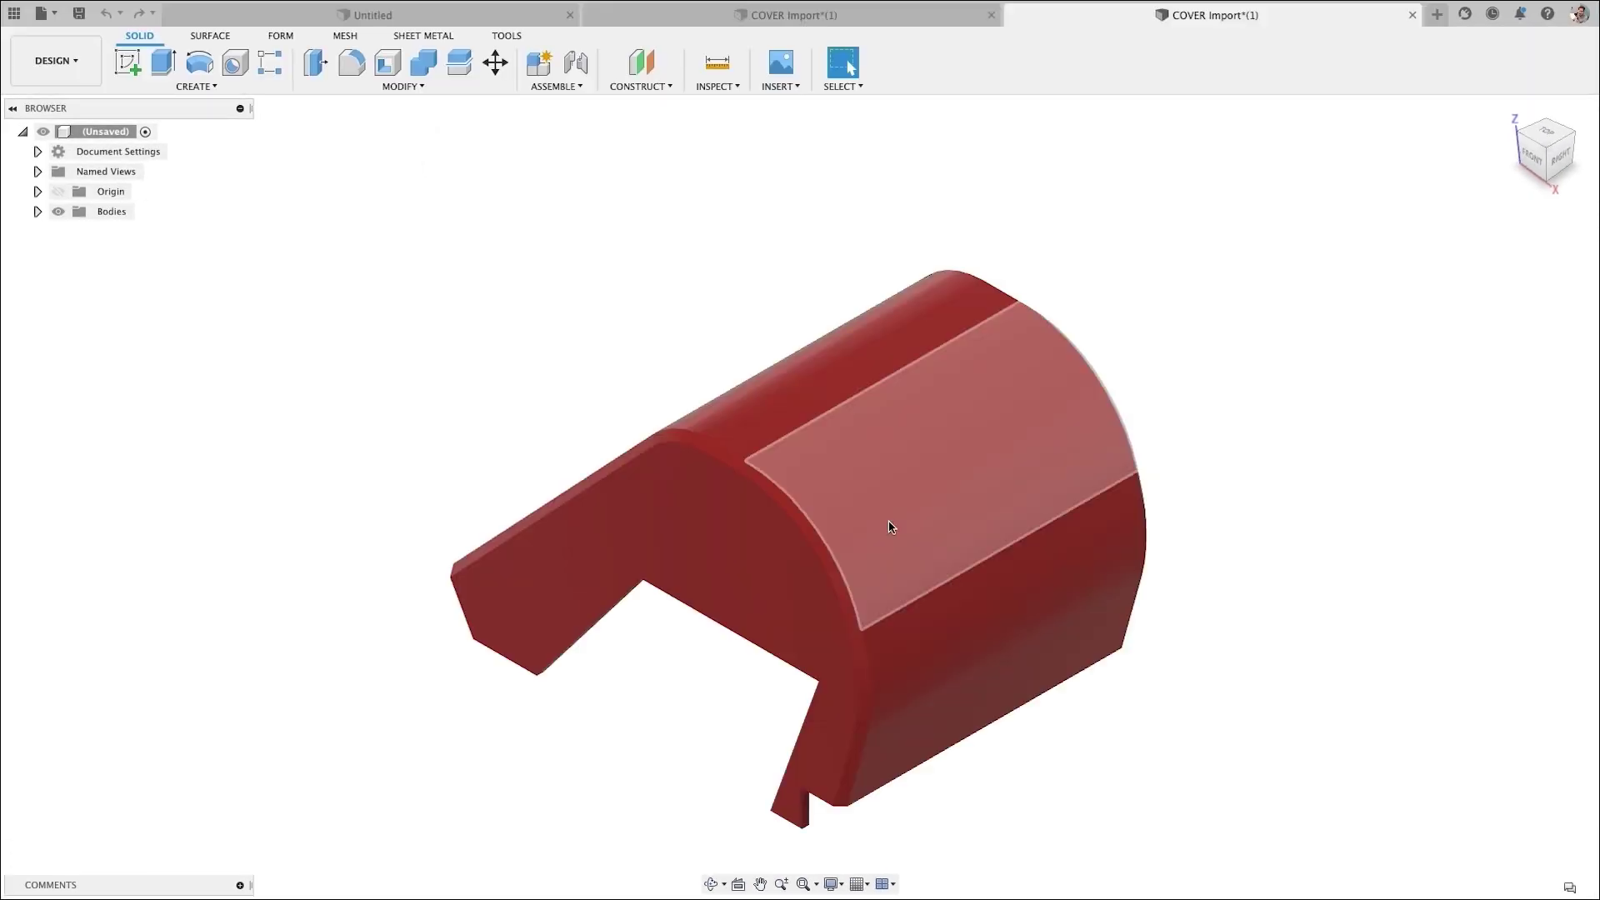
Enable design history capture for the newly opened cover design
shift+middle_drag(888, 527, 1161, 386)
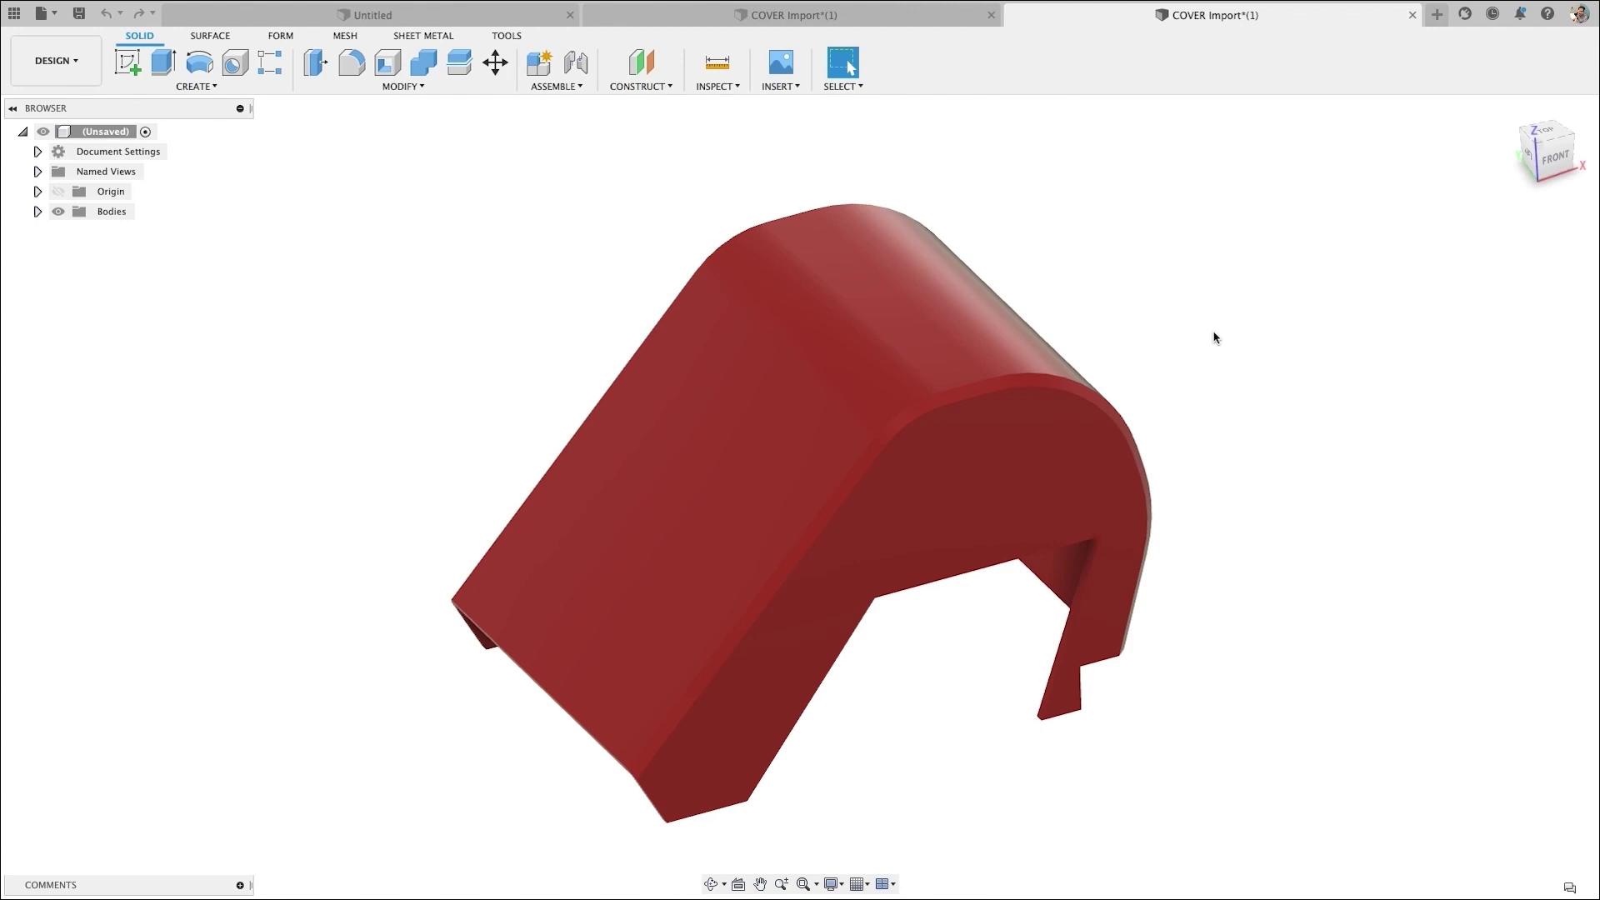
shift+middle_drag(1161, 322, 1182, 292)
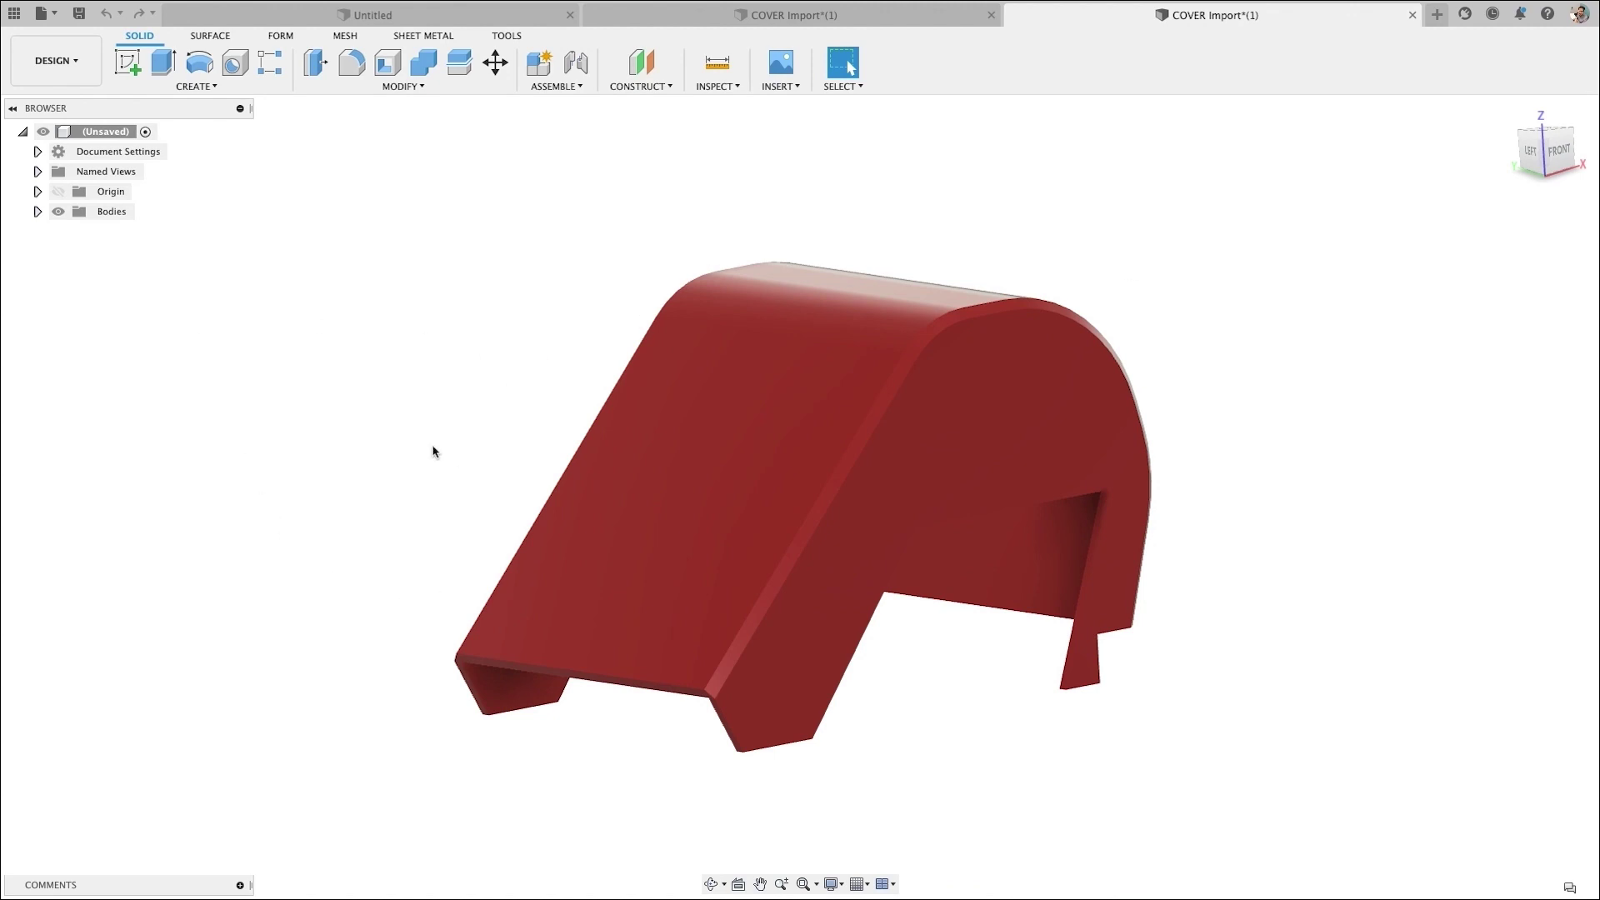
right_click(99, 138)
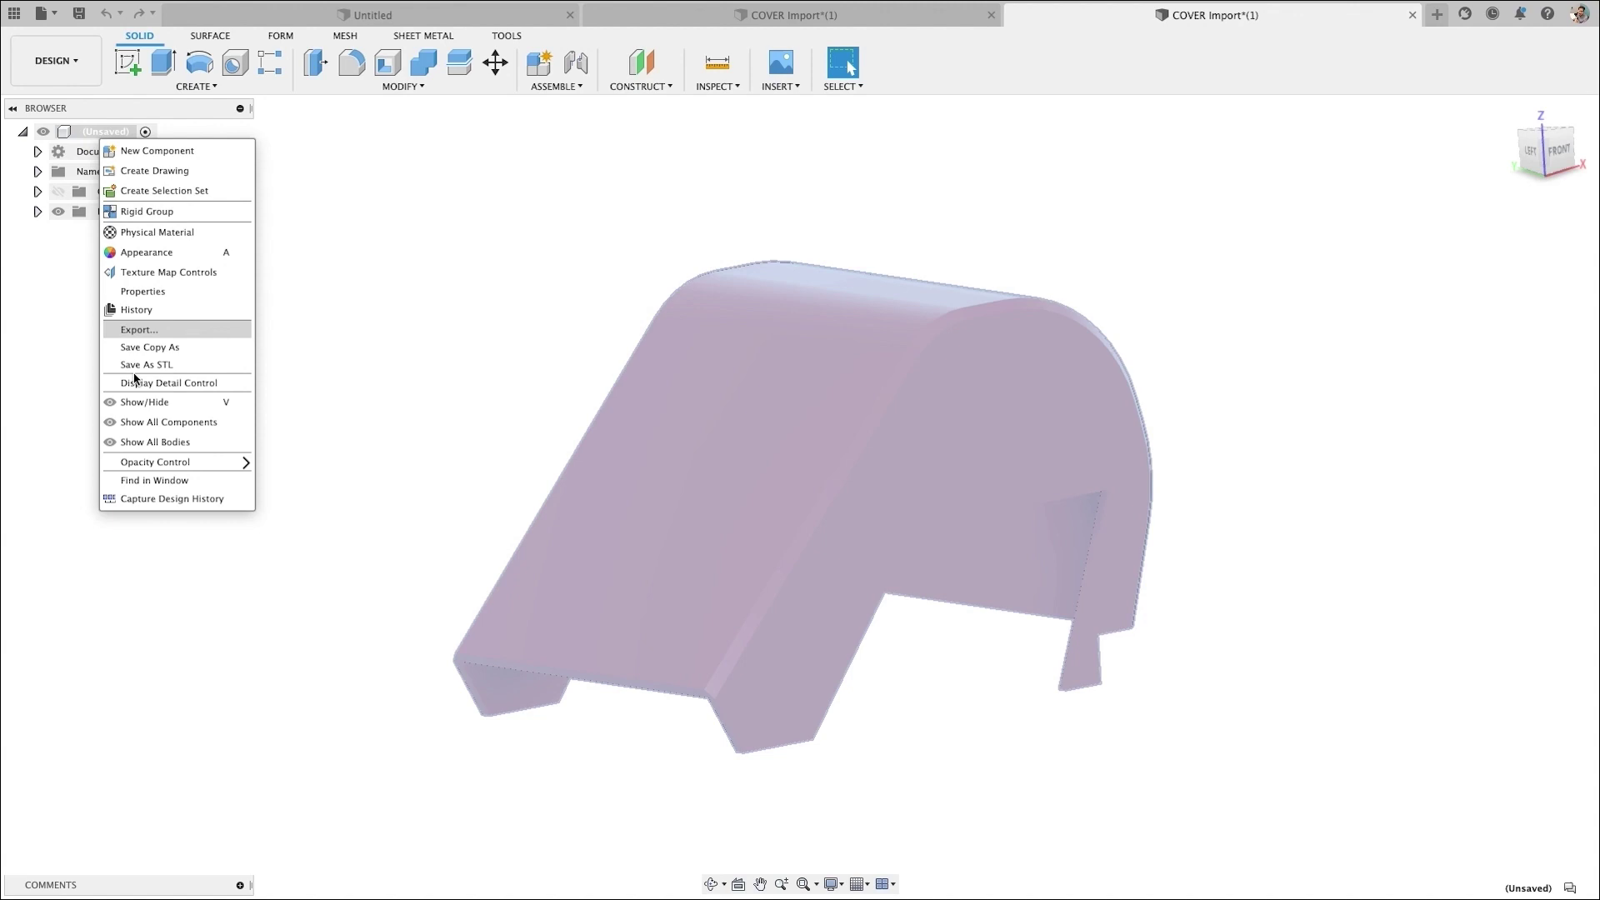
click(153, 500)
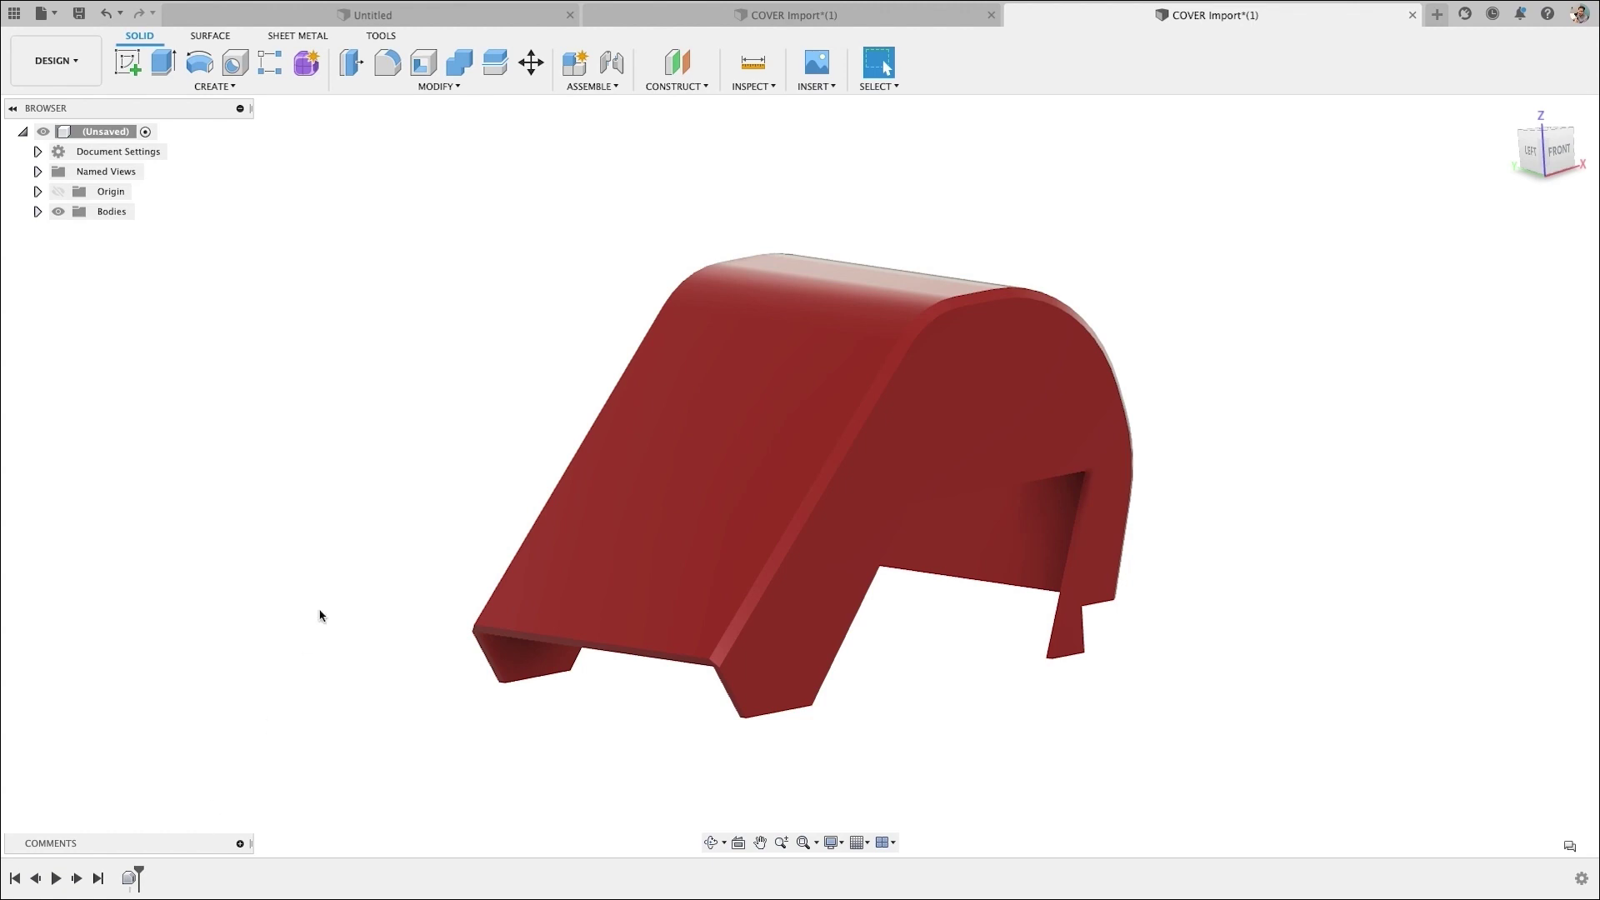
mouse_move(319, 616)
shift+middle_down()
mouse_move(393, 582)
mouse_move(328, 629)
shift+middle_up()
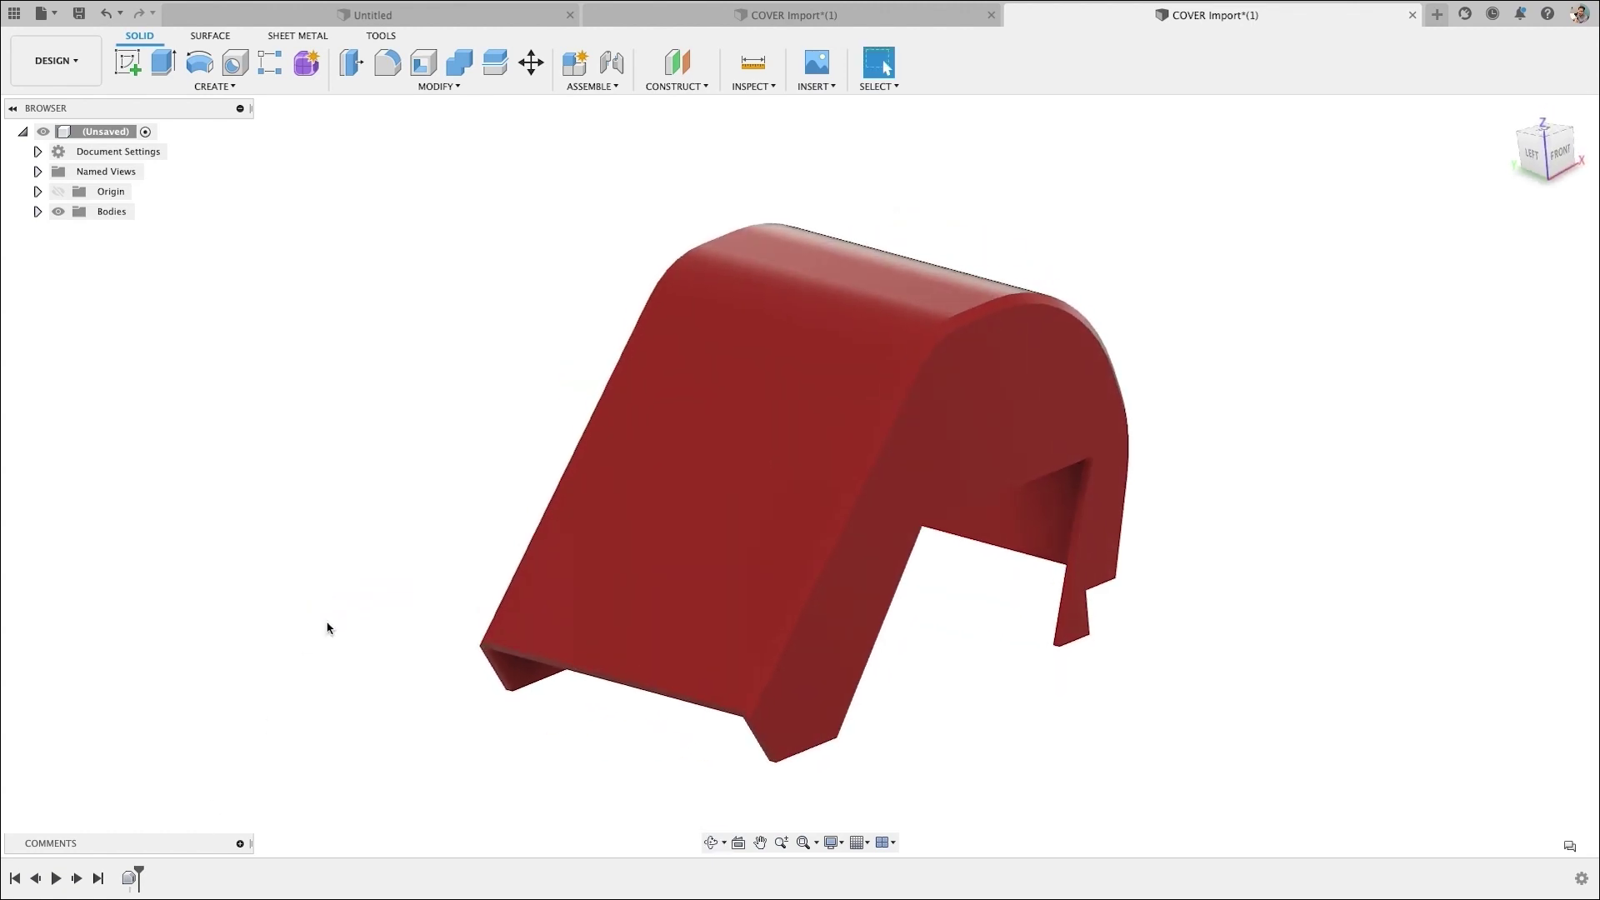
Sketch a two-point rectangle on the cover's large sloped face, starting from its lower edge
click(1015, 414)
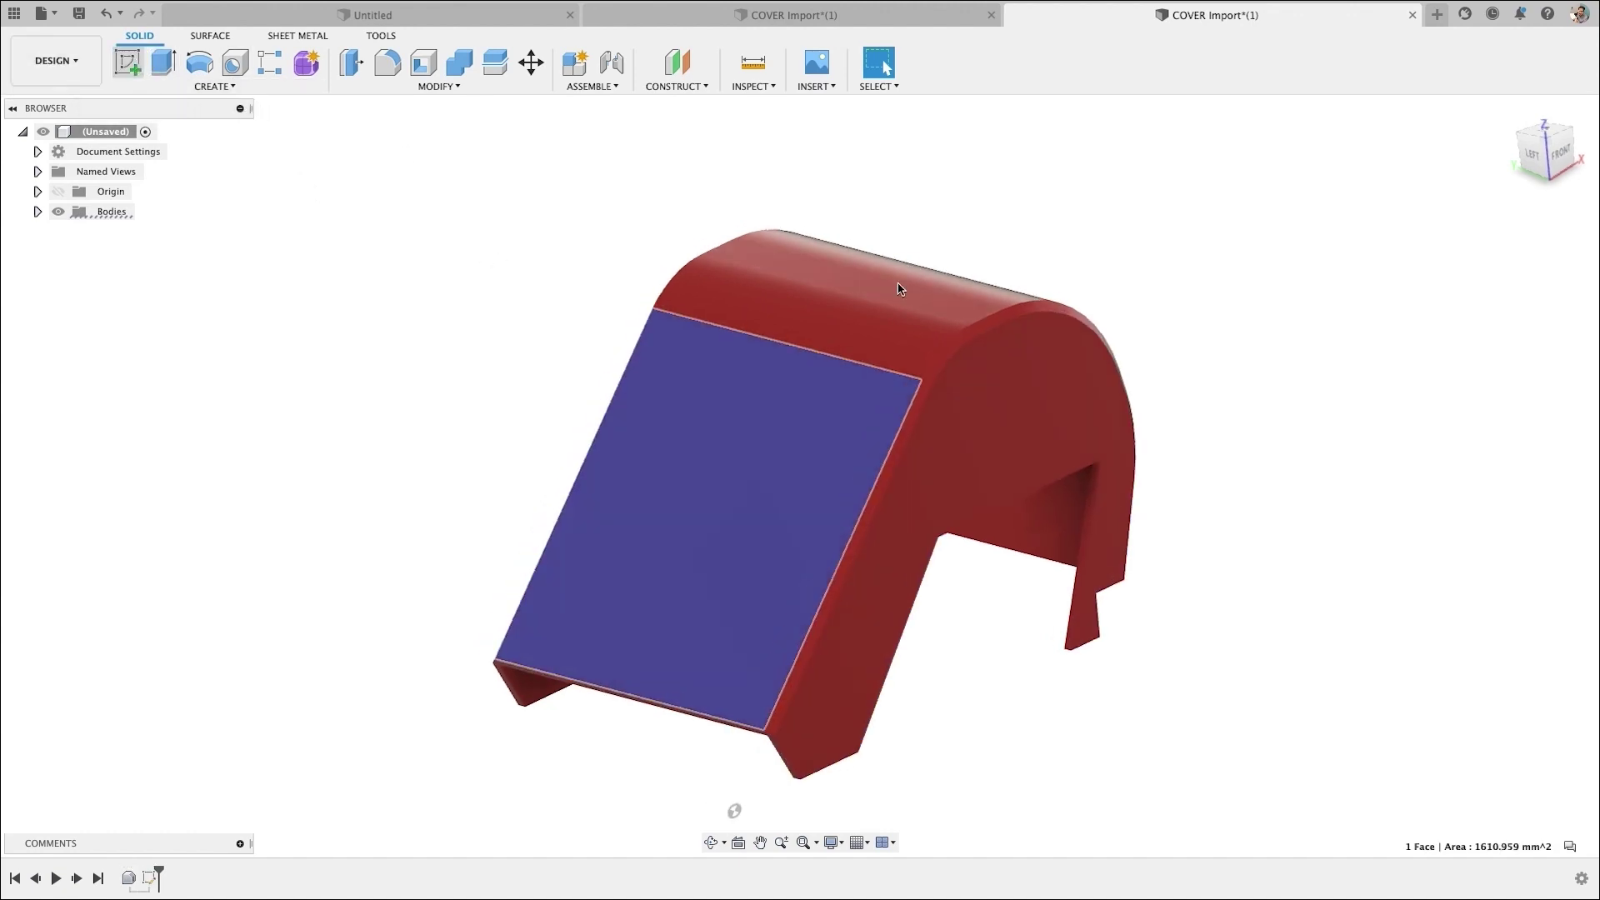
click(163, 62)
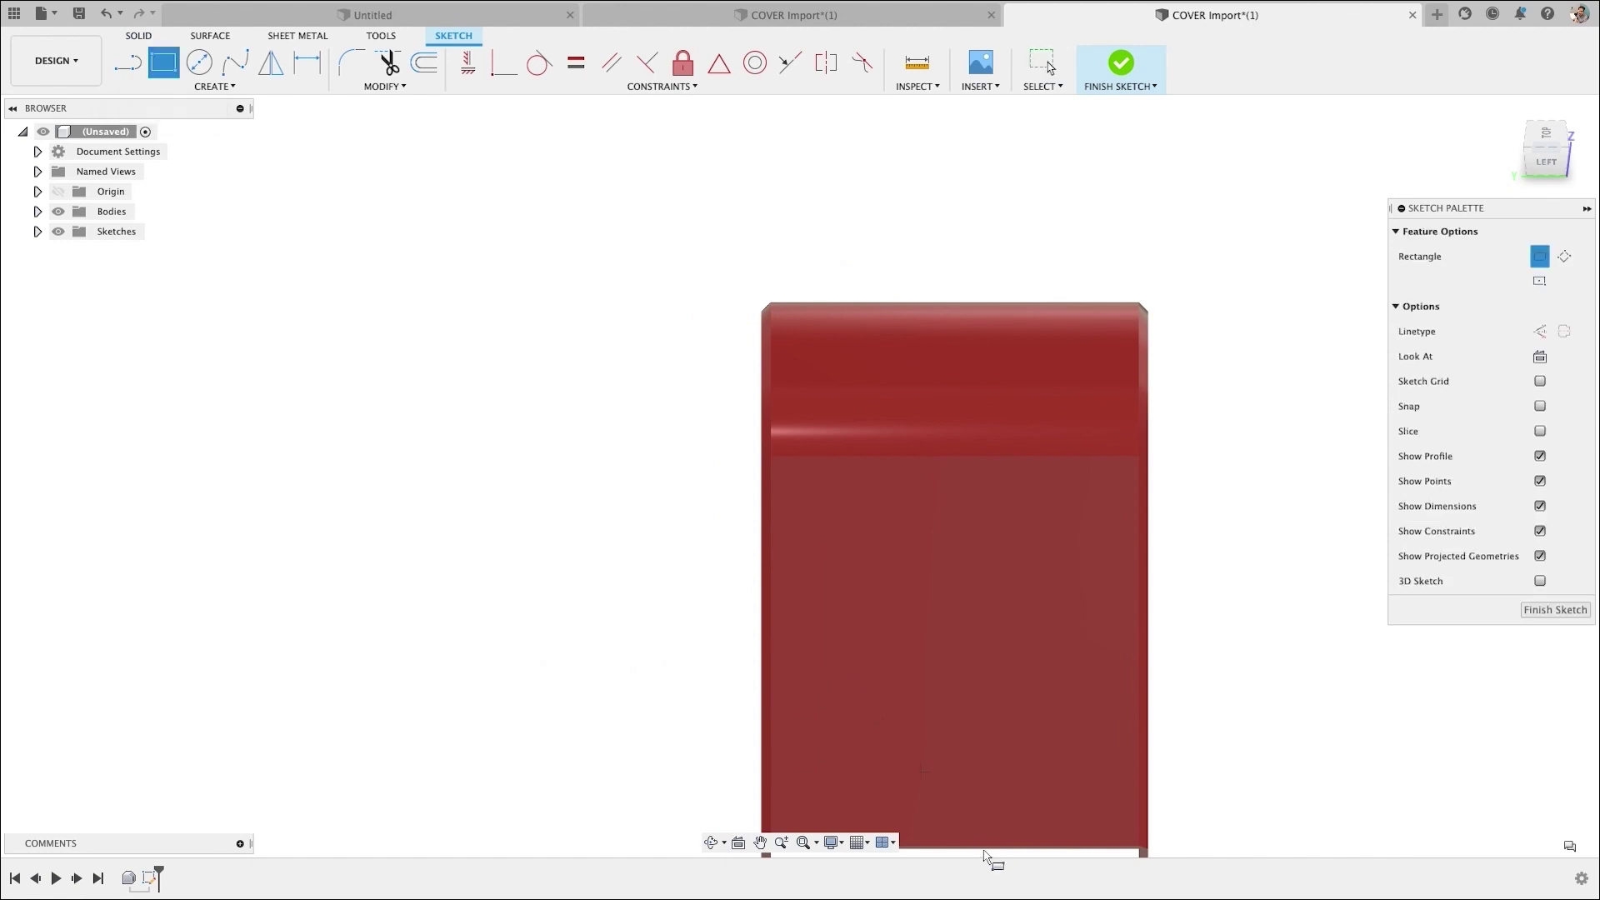
click(918, 848)
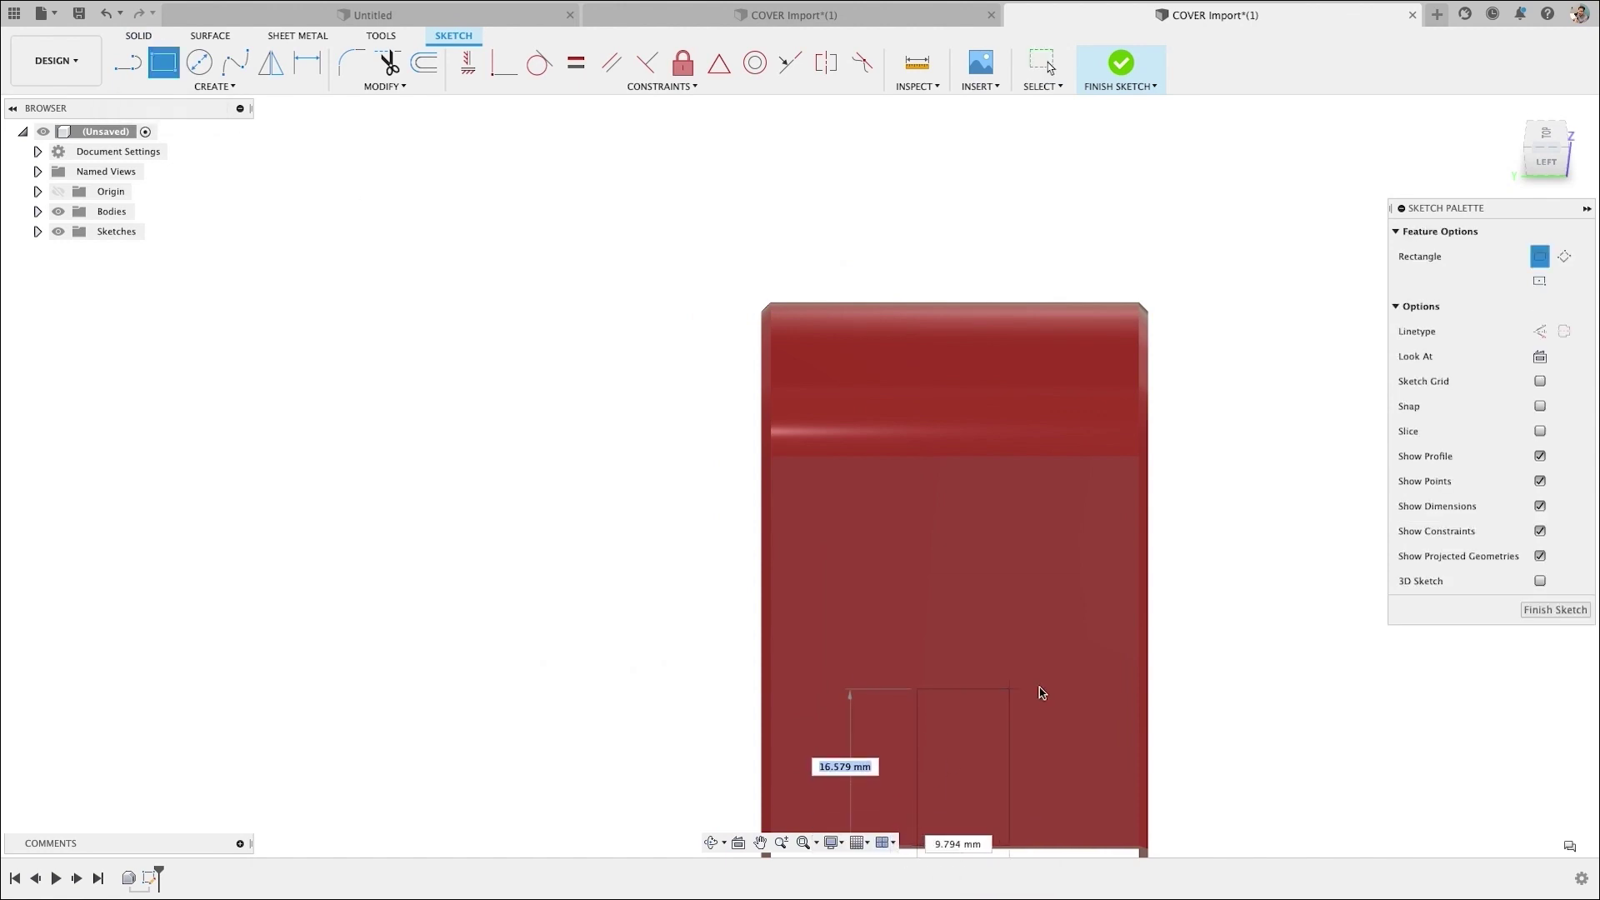
click(1120, 728)
Extrude the rectangle profile 2 mm outward from the sloped face, joined to the cover body
key(e)
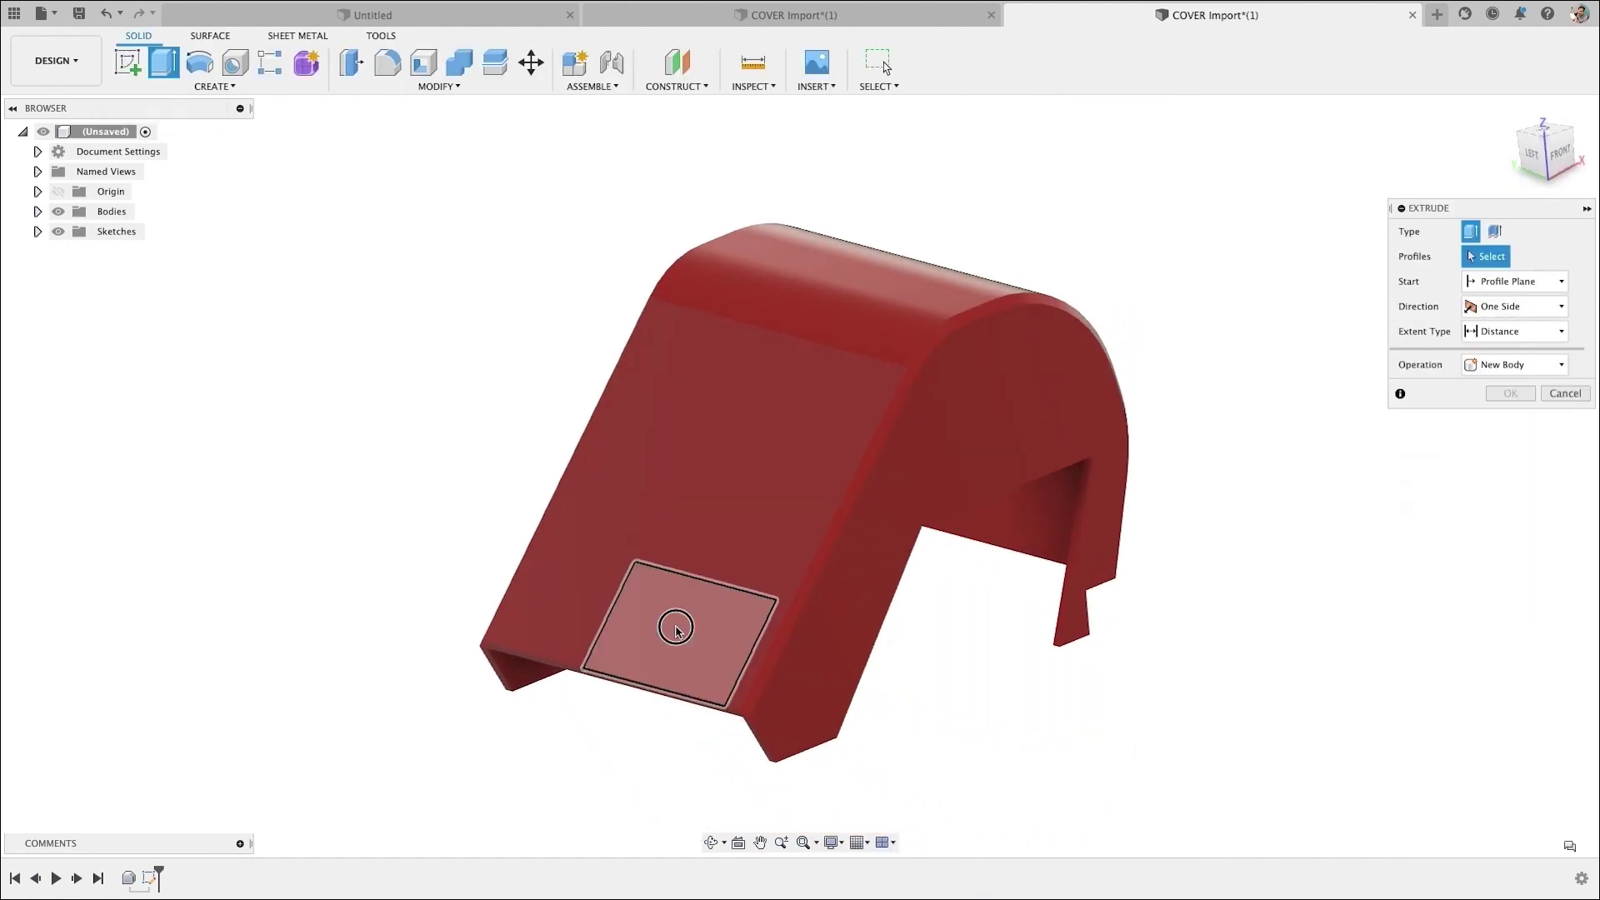
click(676, 630)
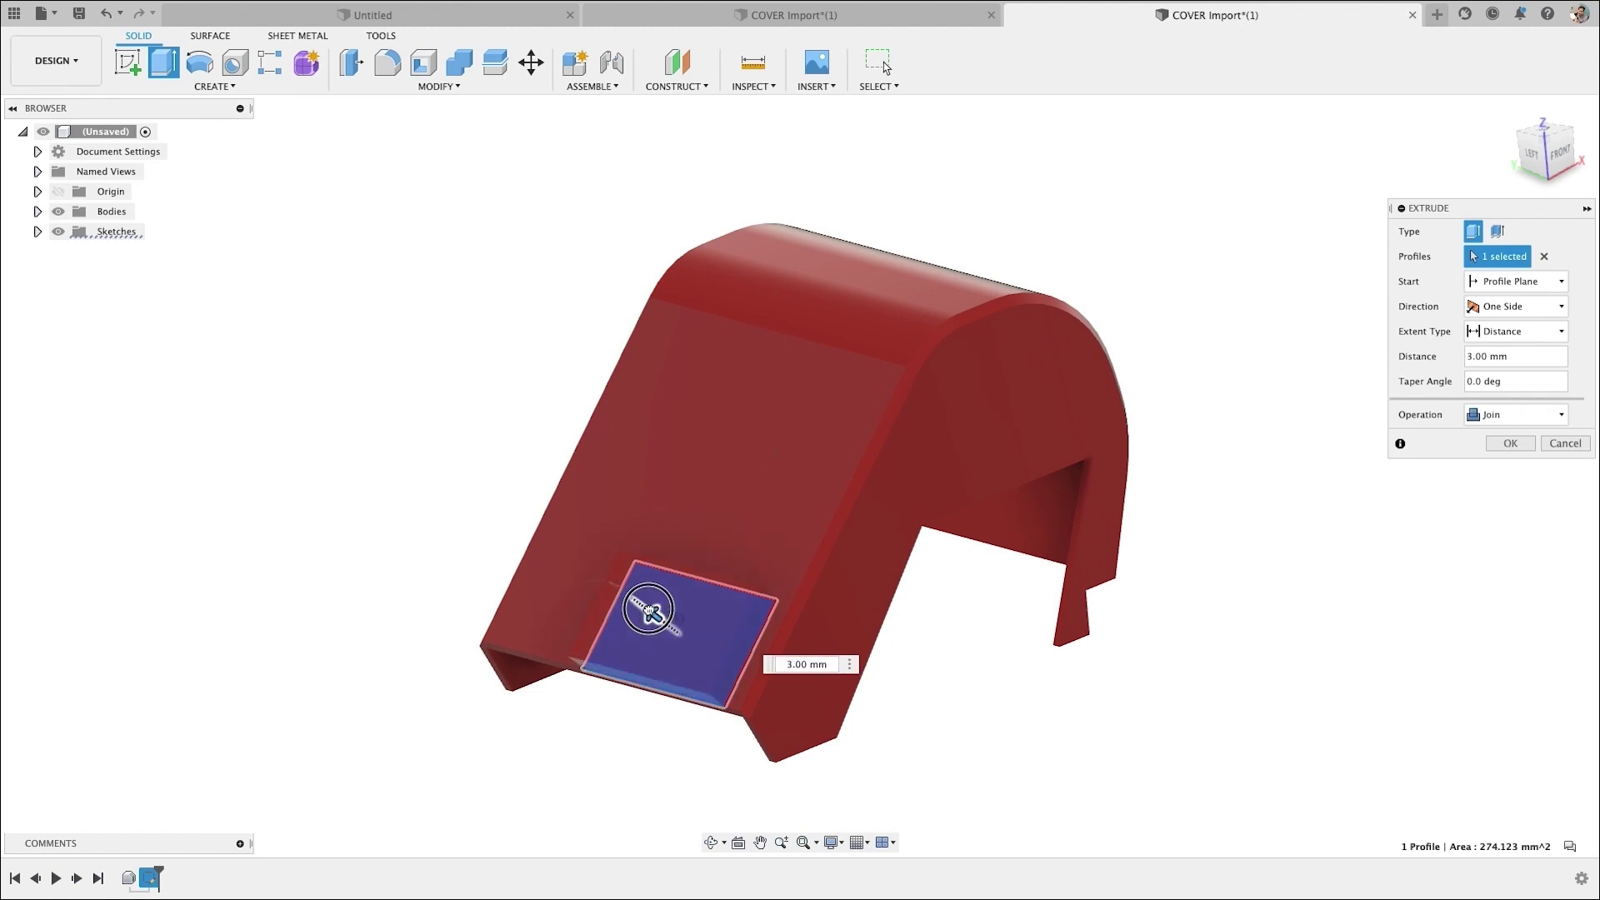
drag(649, 610, 659, 619)
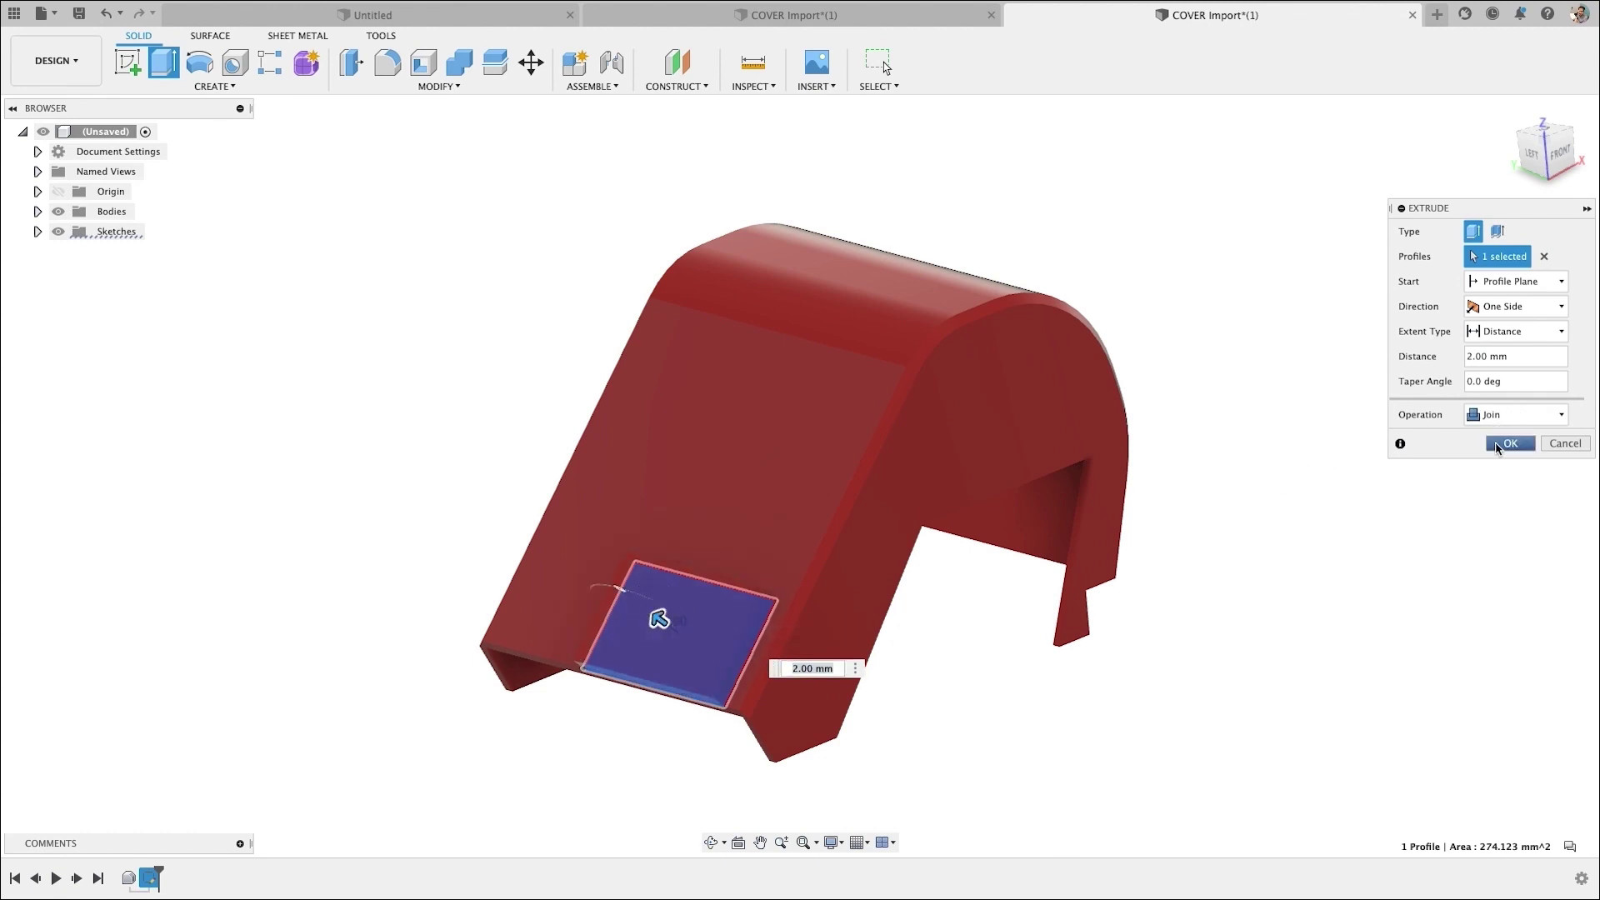
click(1509, 444)
shift+middle_drag(921, 750, 858, 750)
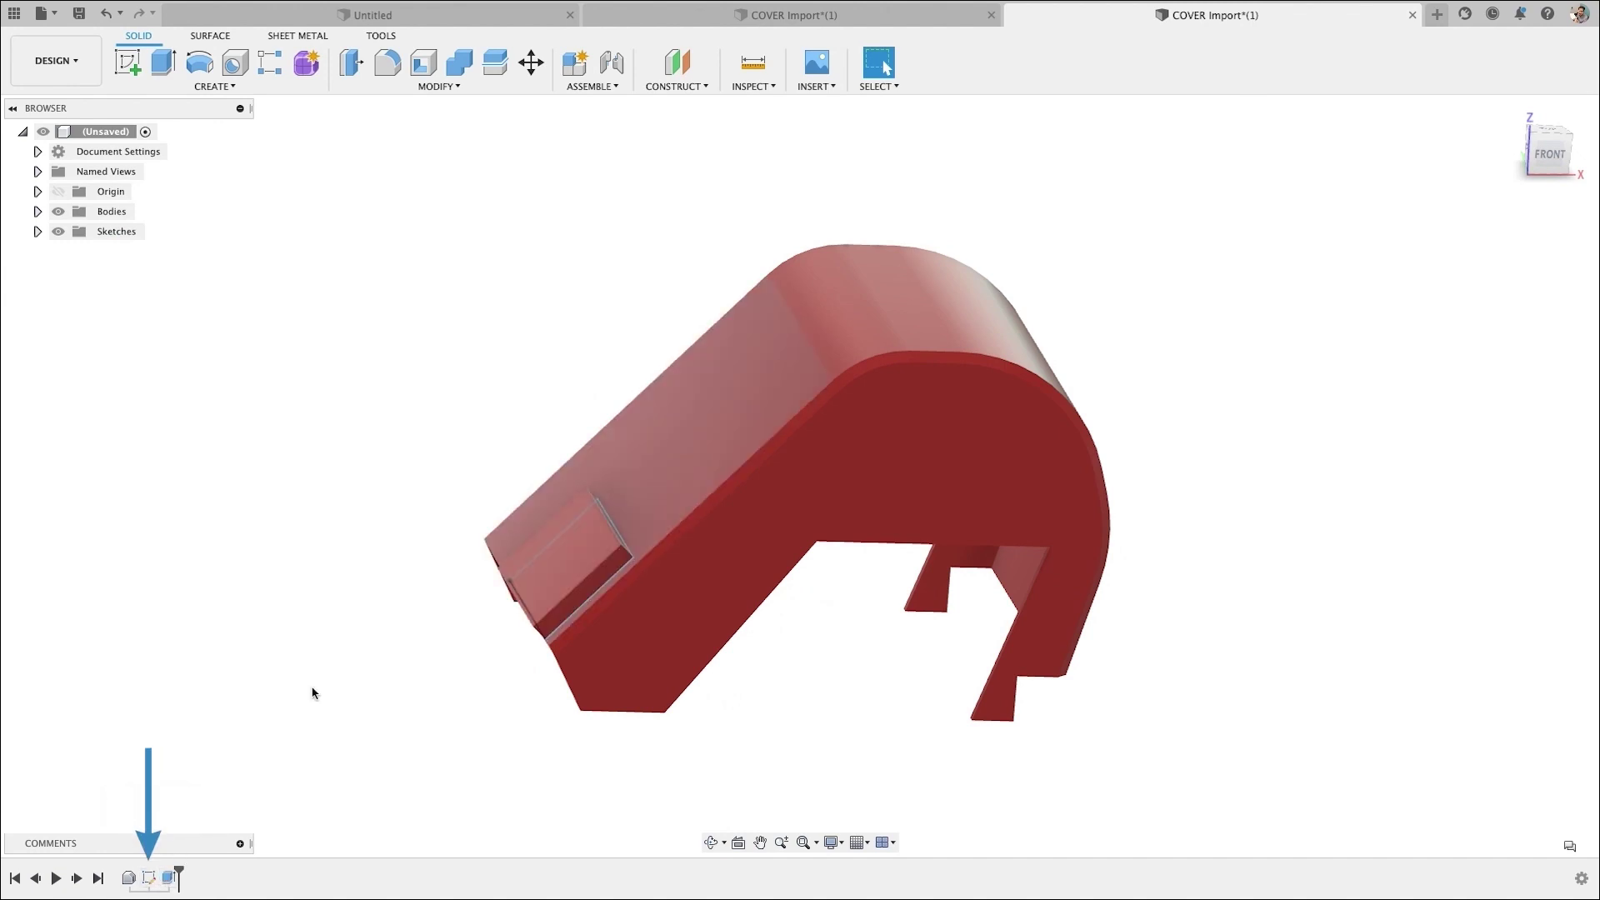
shift+middle_drag(312, 694, 311, 711)
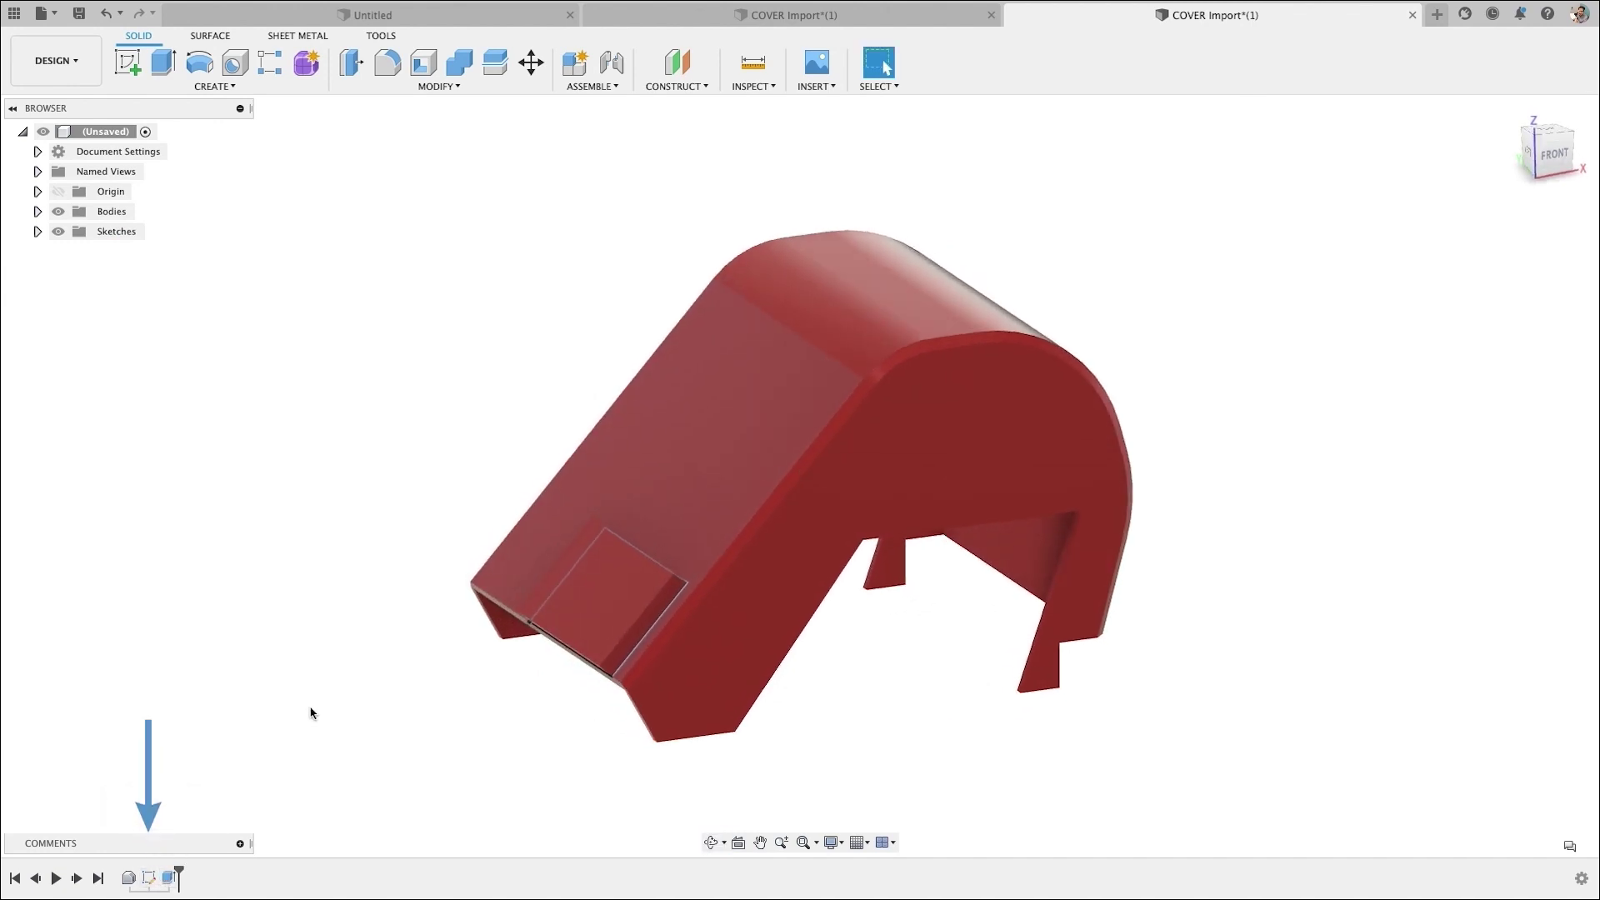
Examine the timeline options of the rectangle sketch and its extrusion, and check the cover's flat side face
right_click(155, 882)
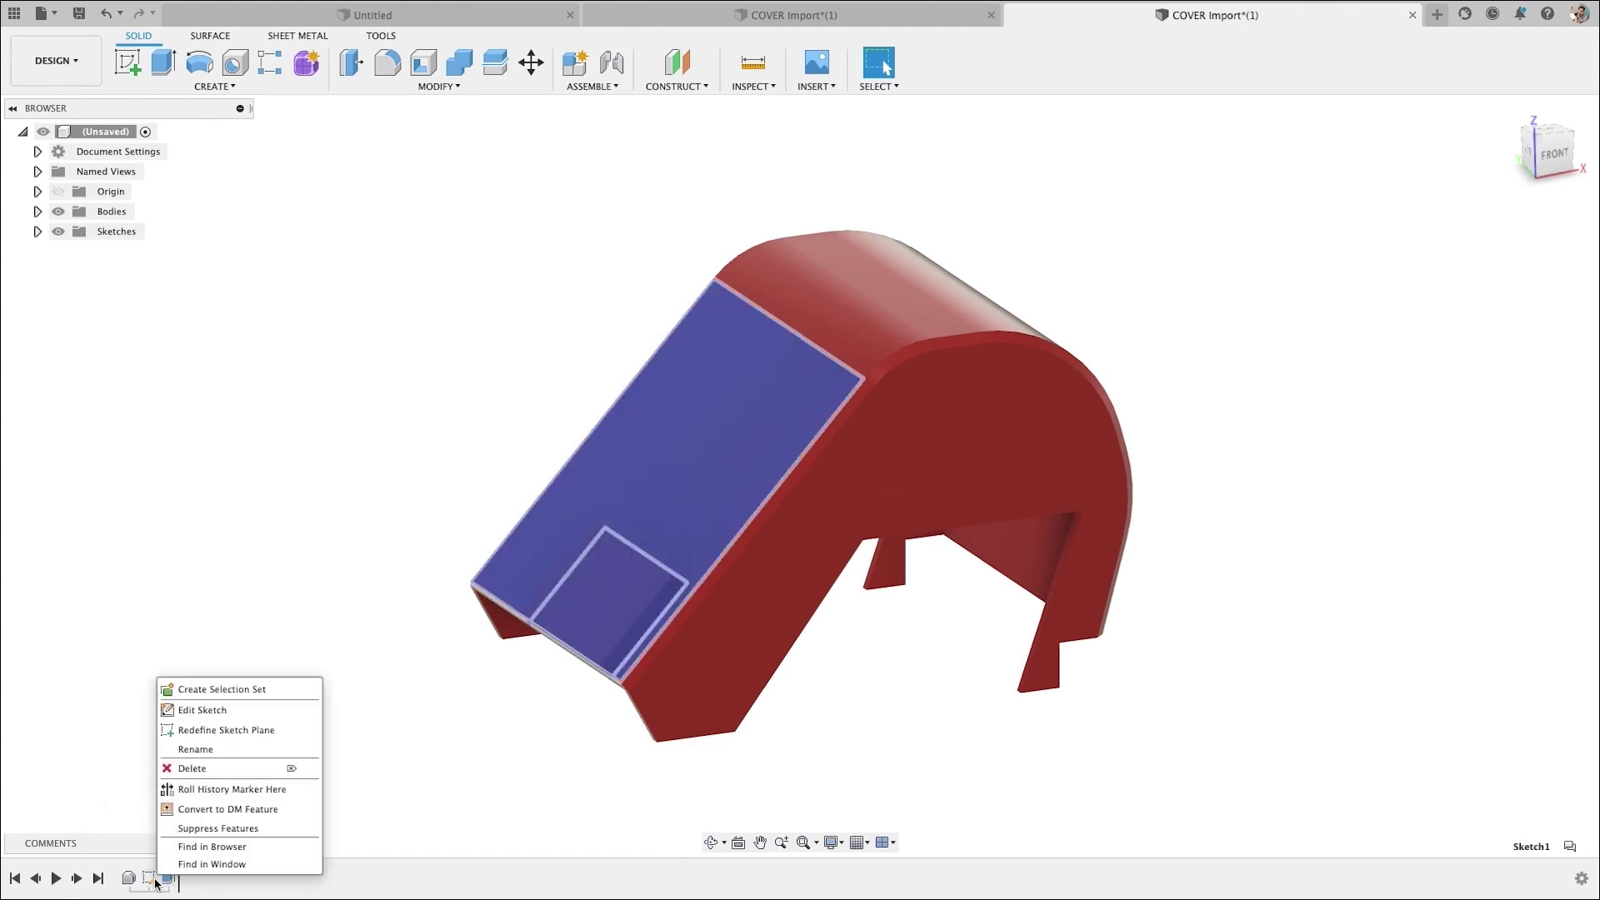
click(200, 658)
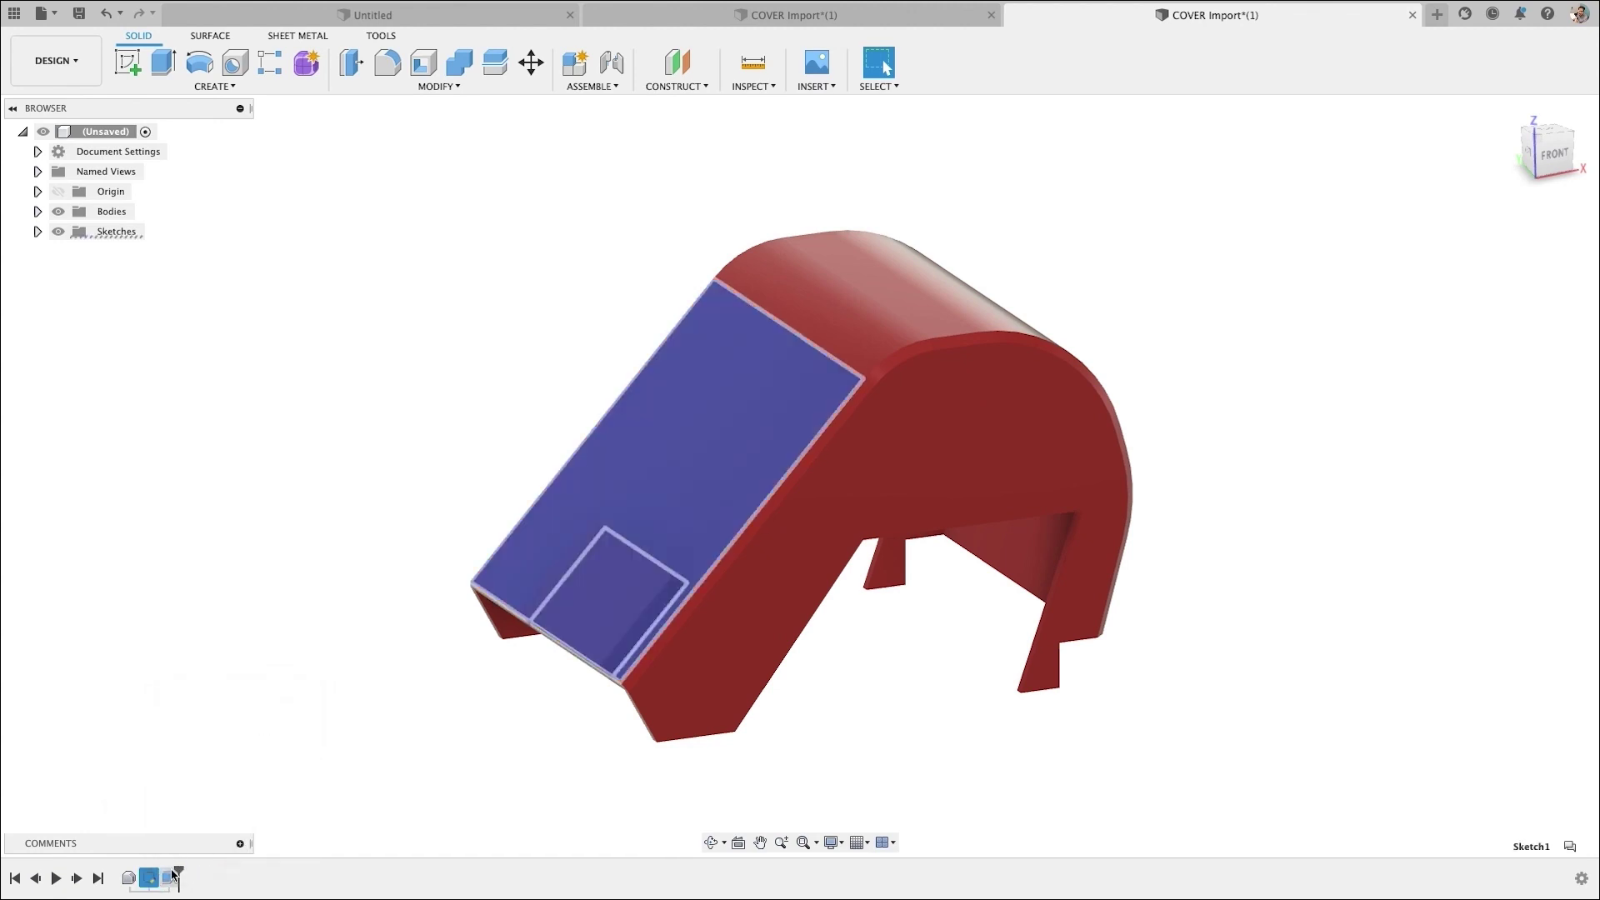
right_click(170, 877)
click(406, 652)
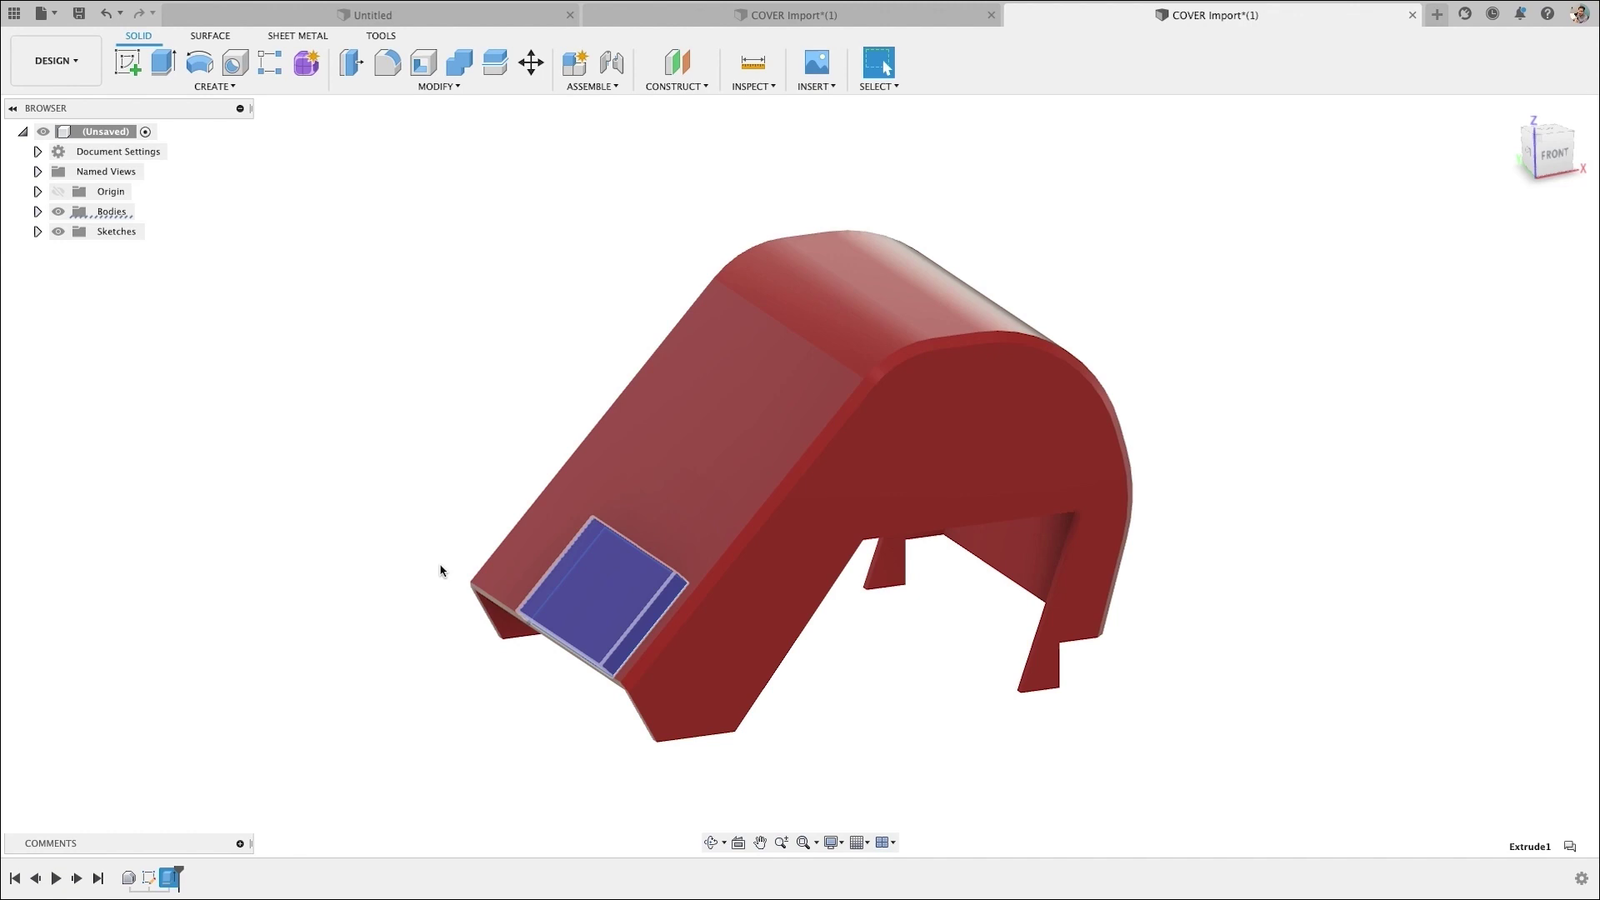
shift+middle_drag(484, 540, 520, 531)
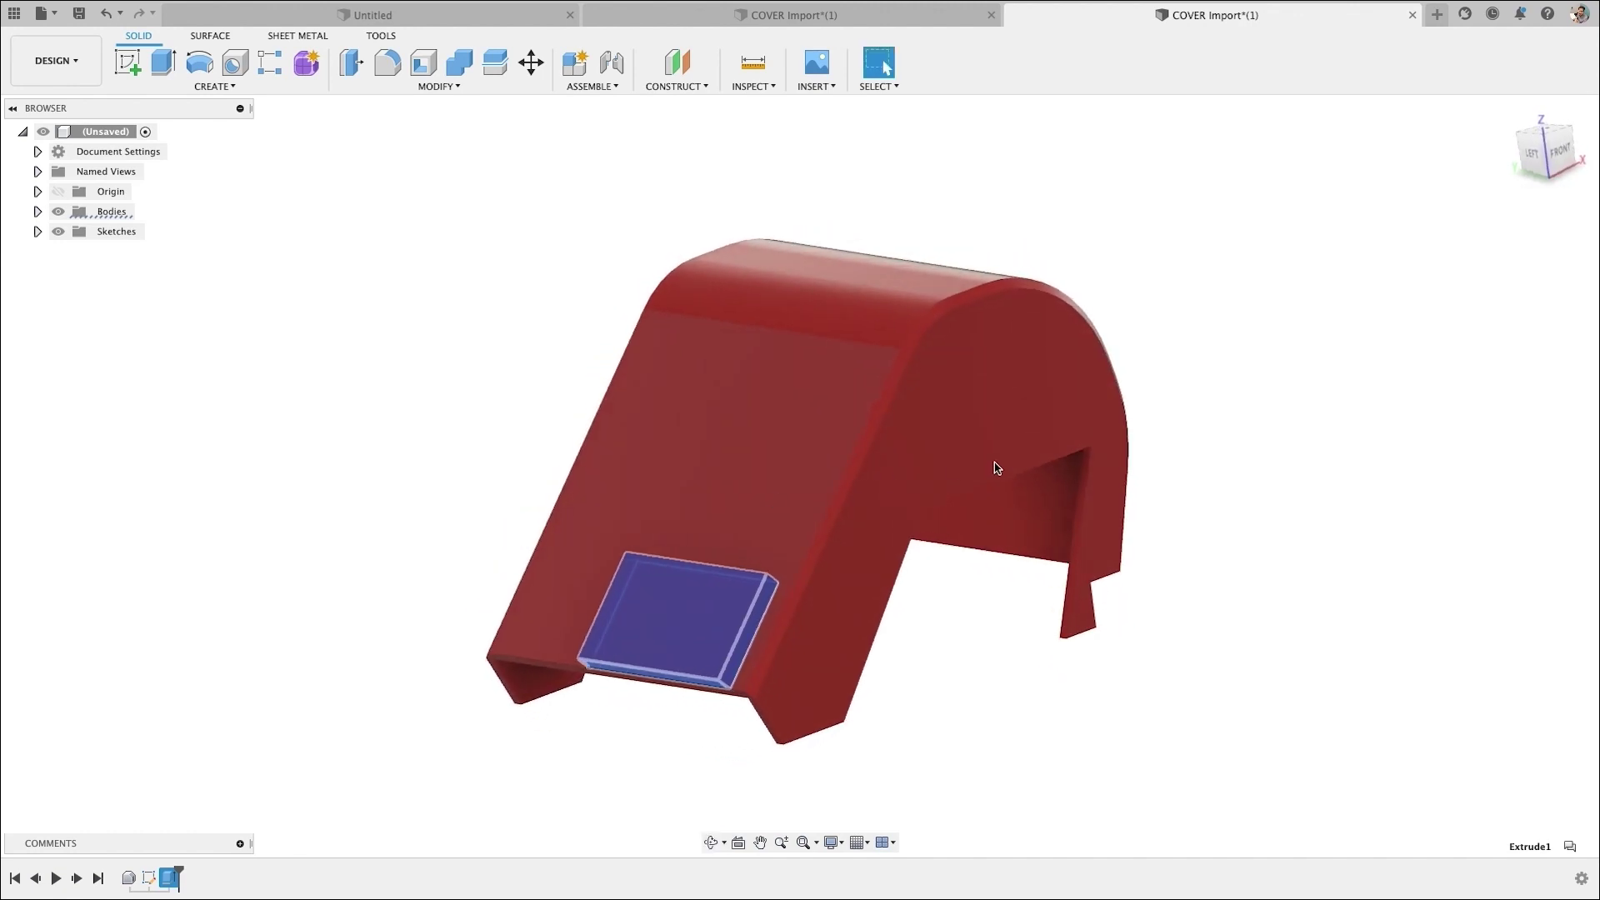
click(999, 448)
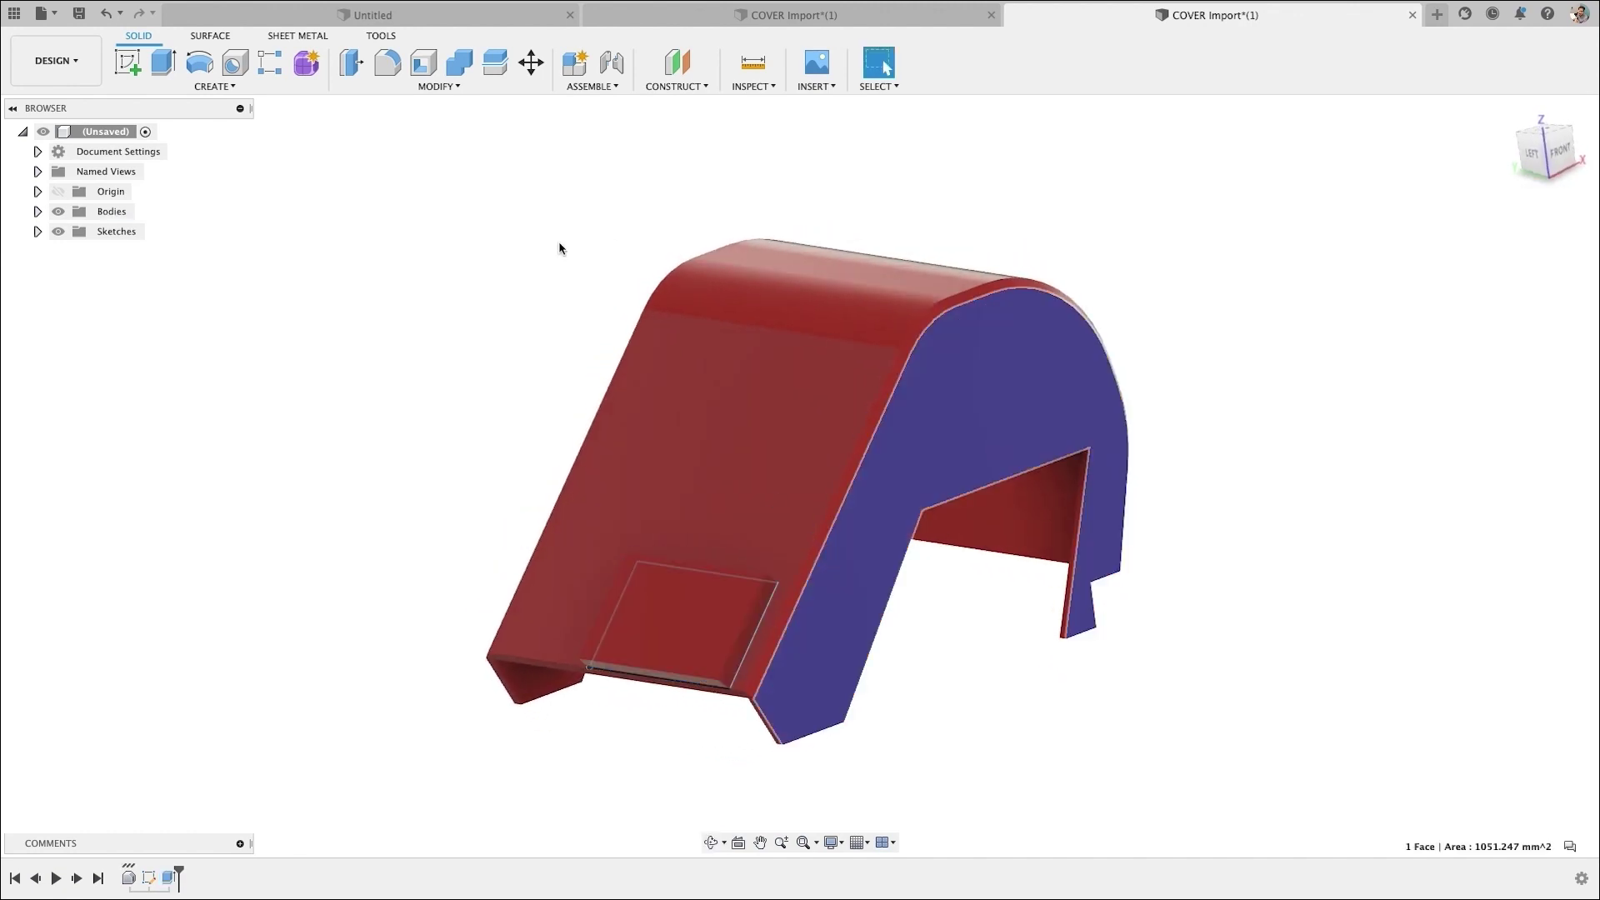
click(558, 311)
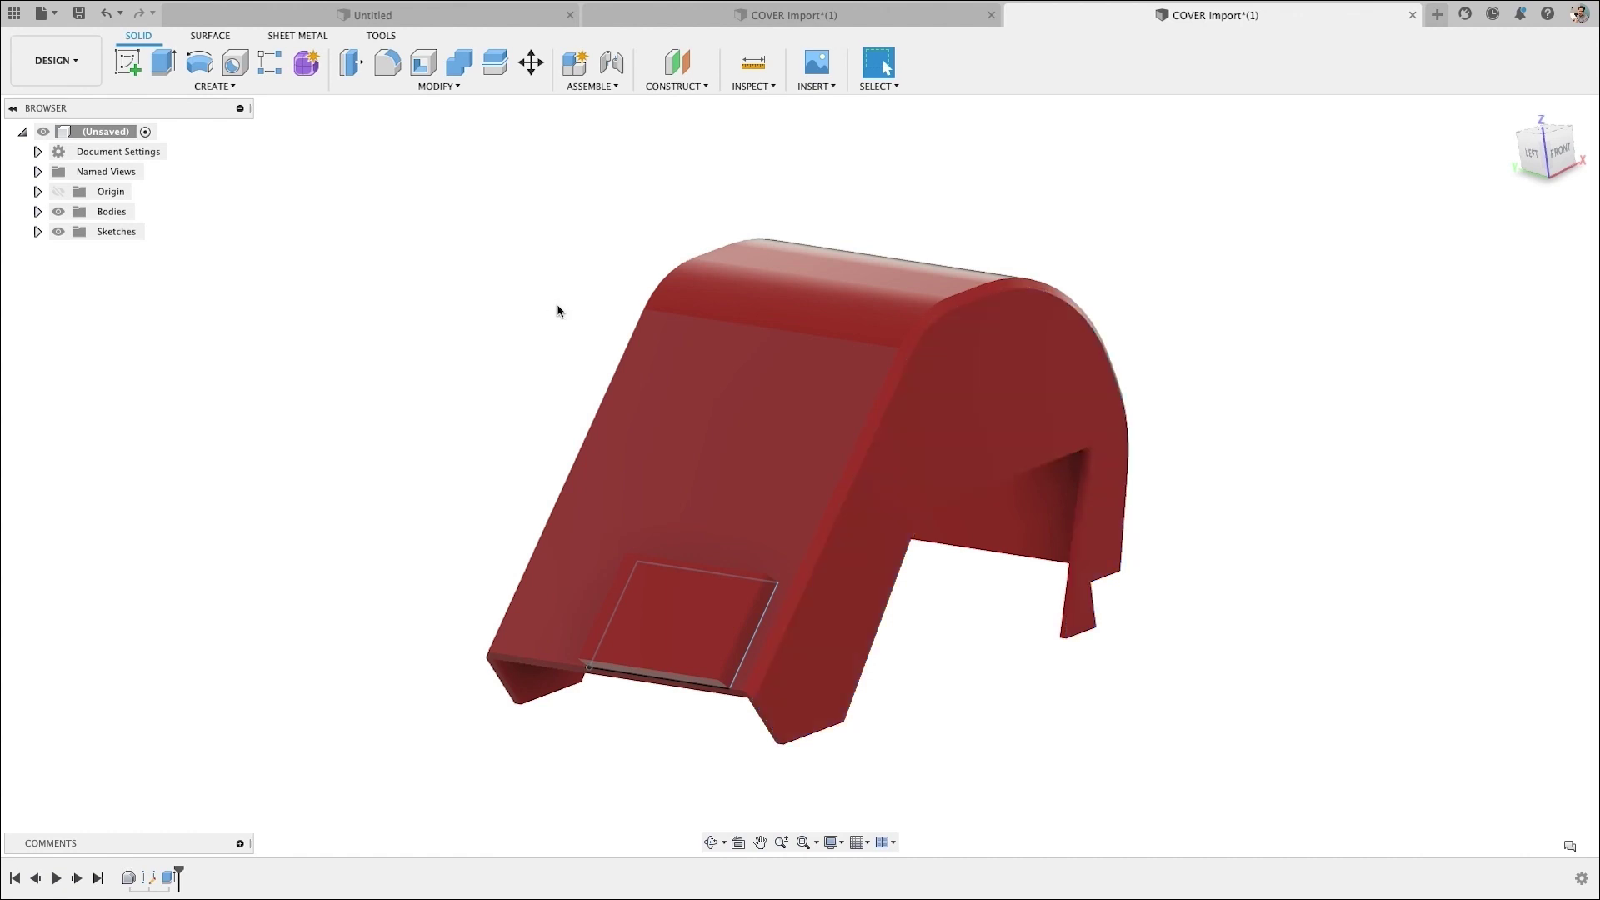
Offset the cover's flat side face outward by 1 mm, using New Offset as the offset type
key(e)
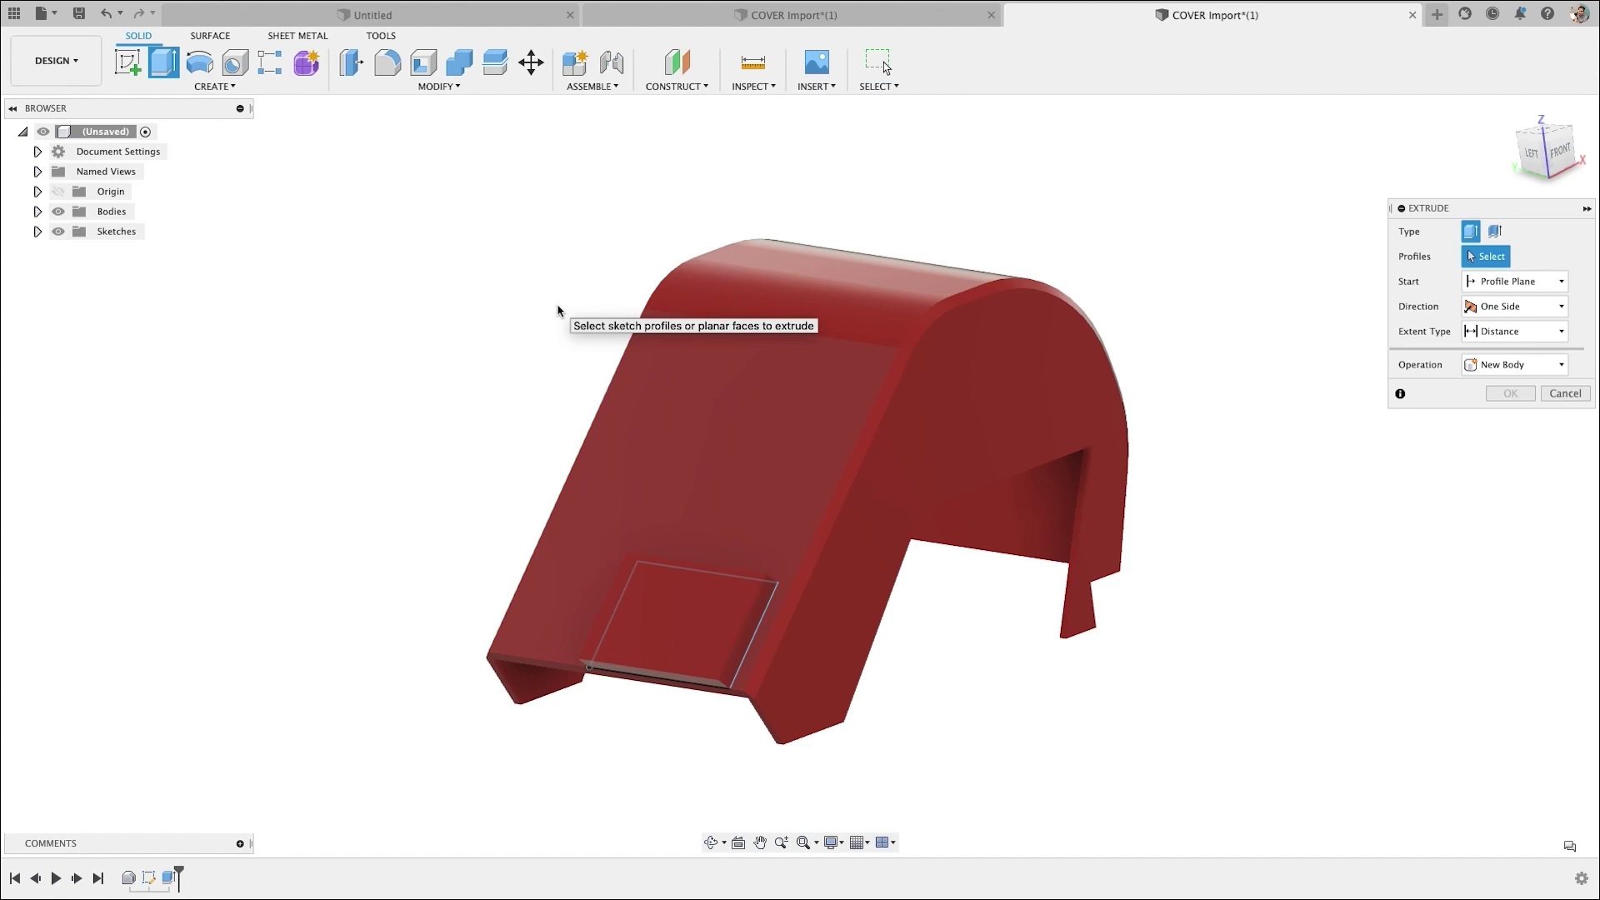
key(Escape)
key(q)
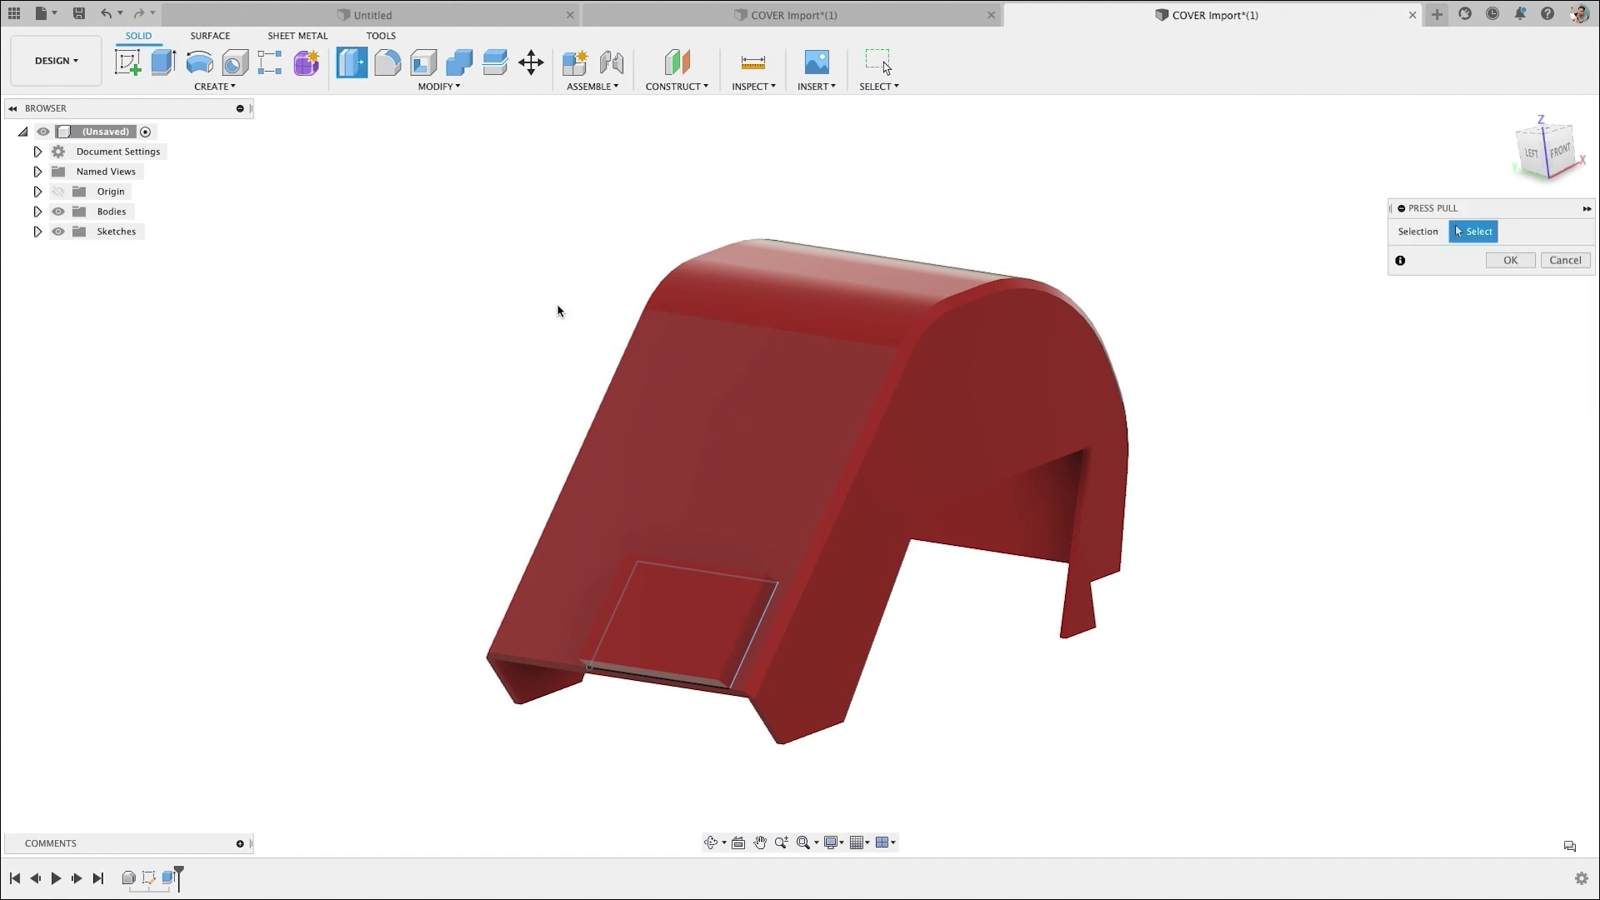
click(986, 403)
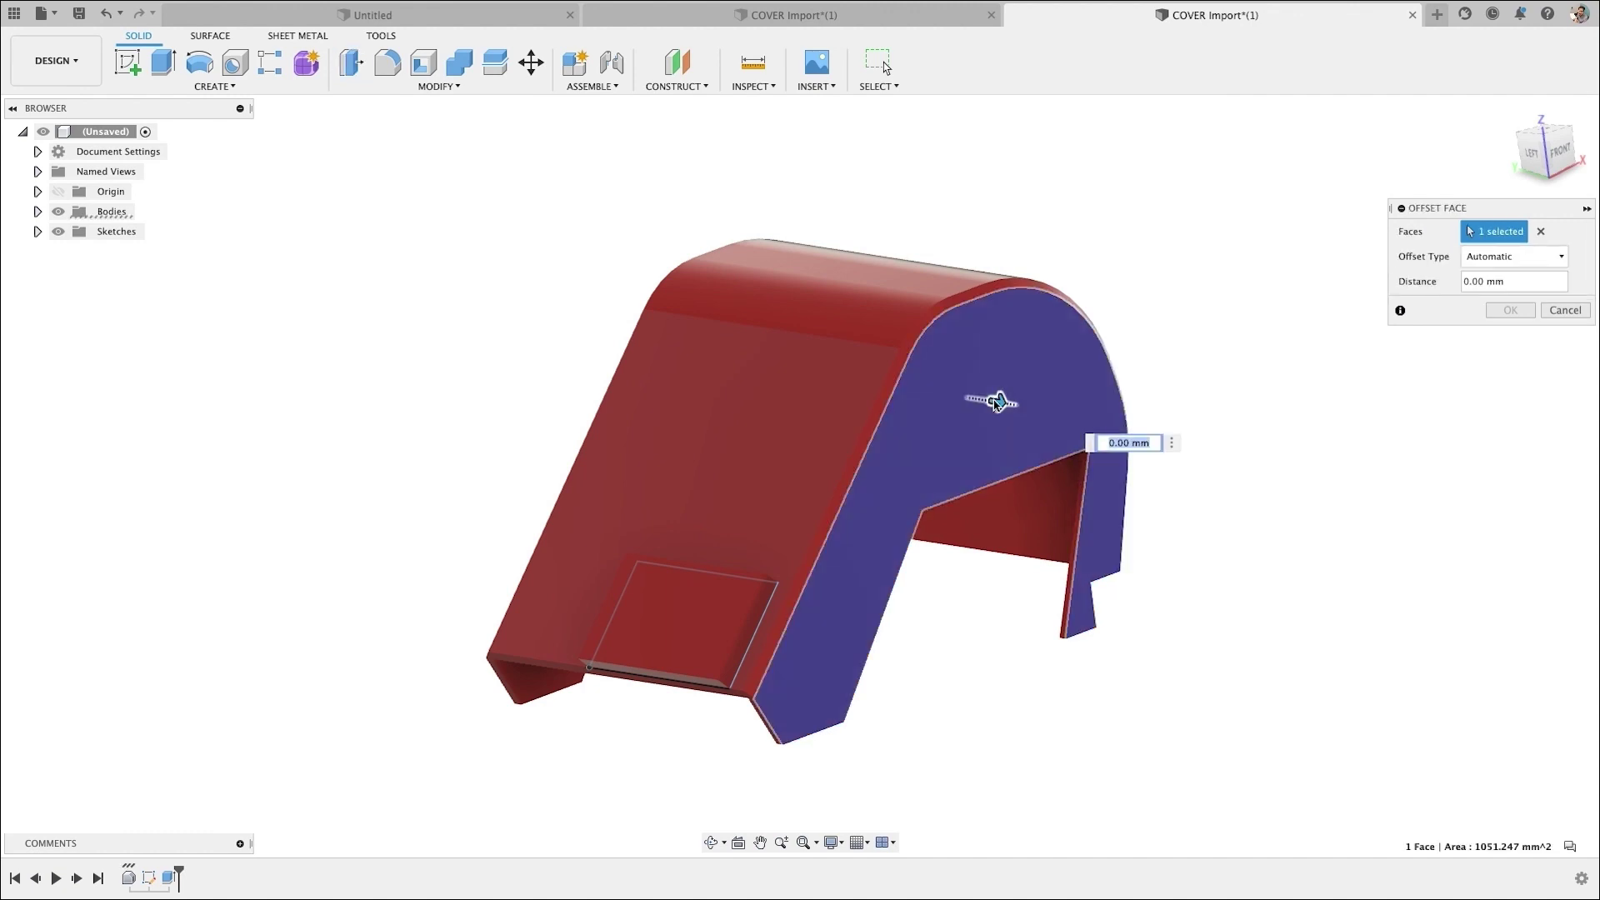
click(1485, 259)
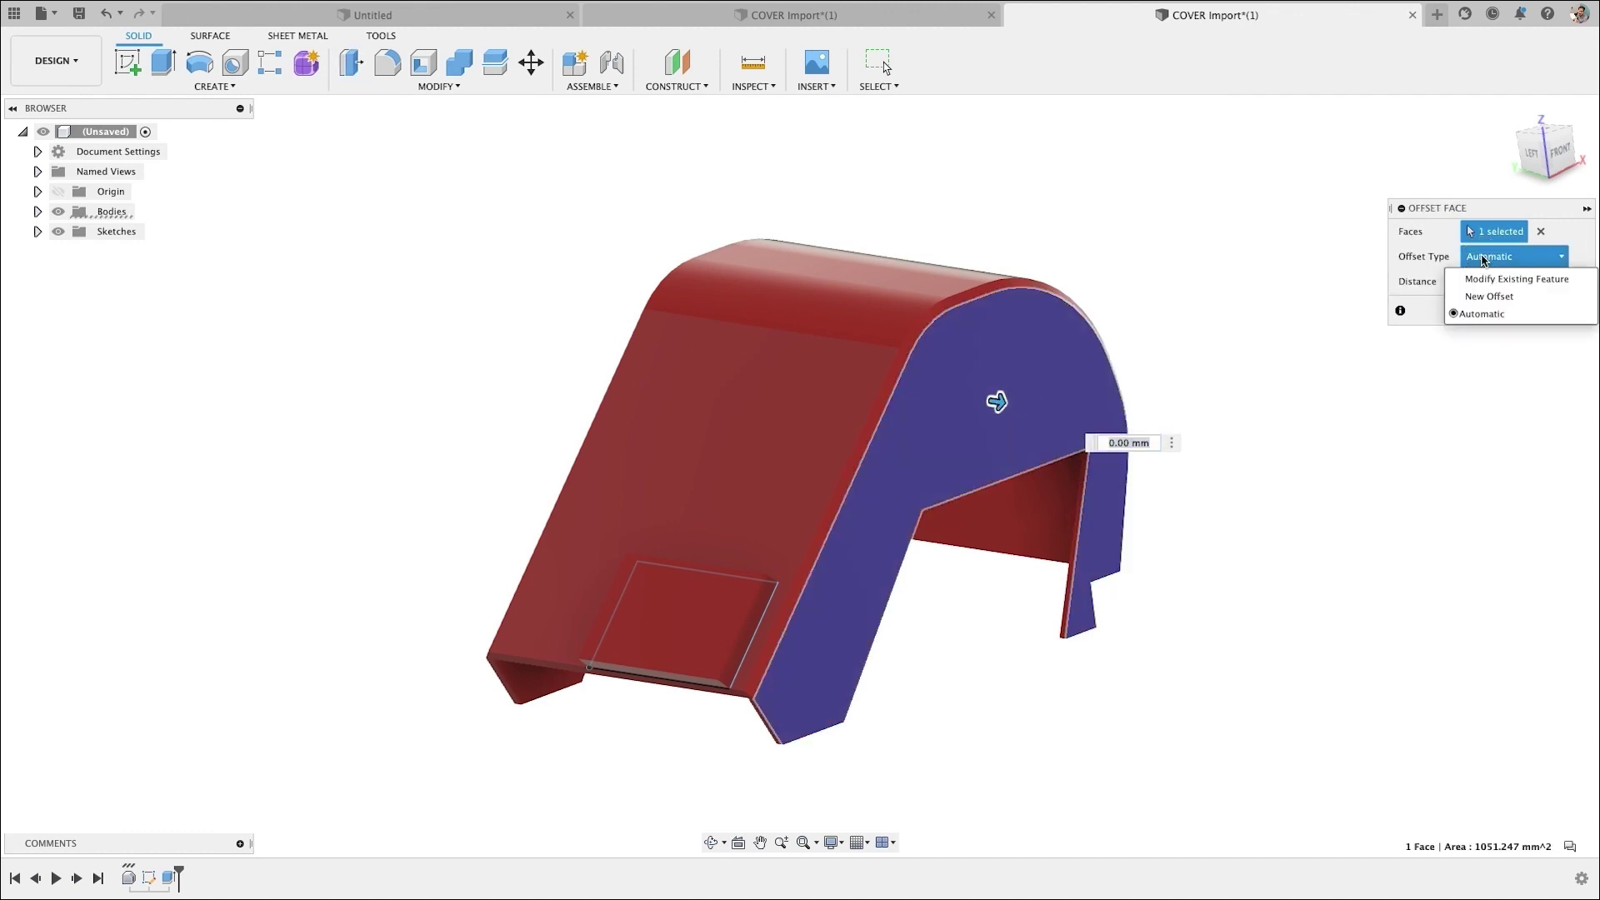
click(1488, 297)
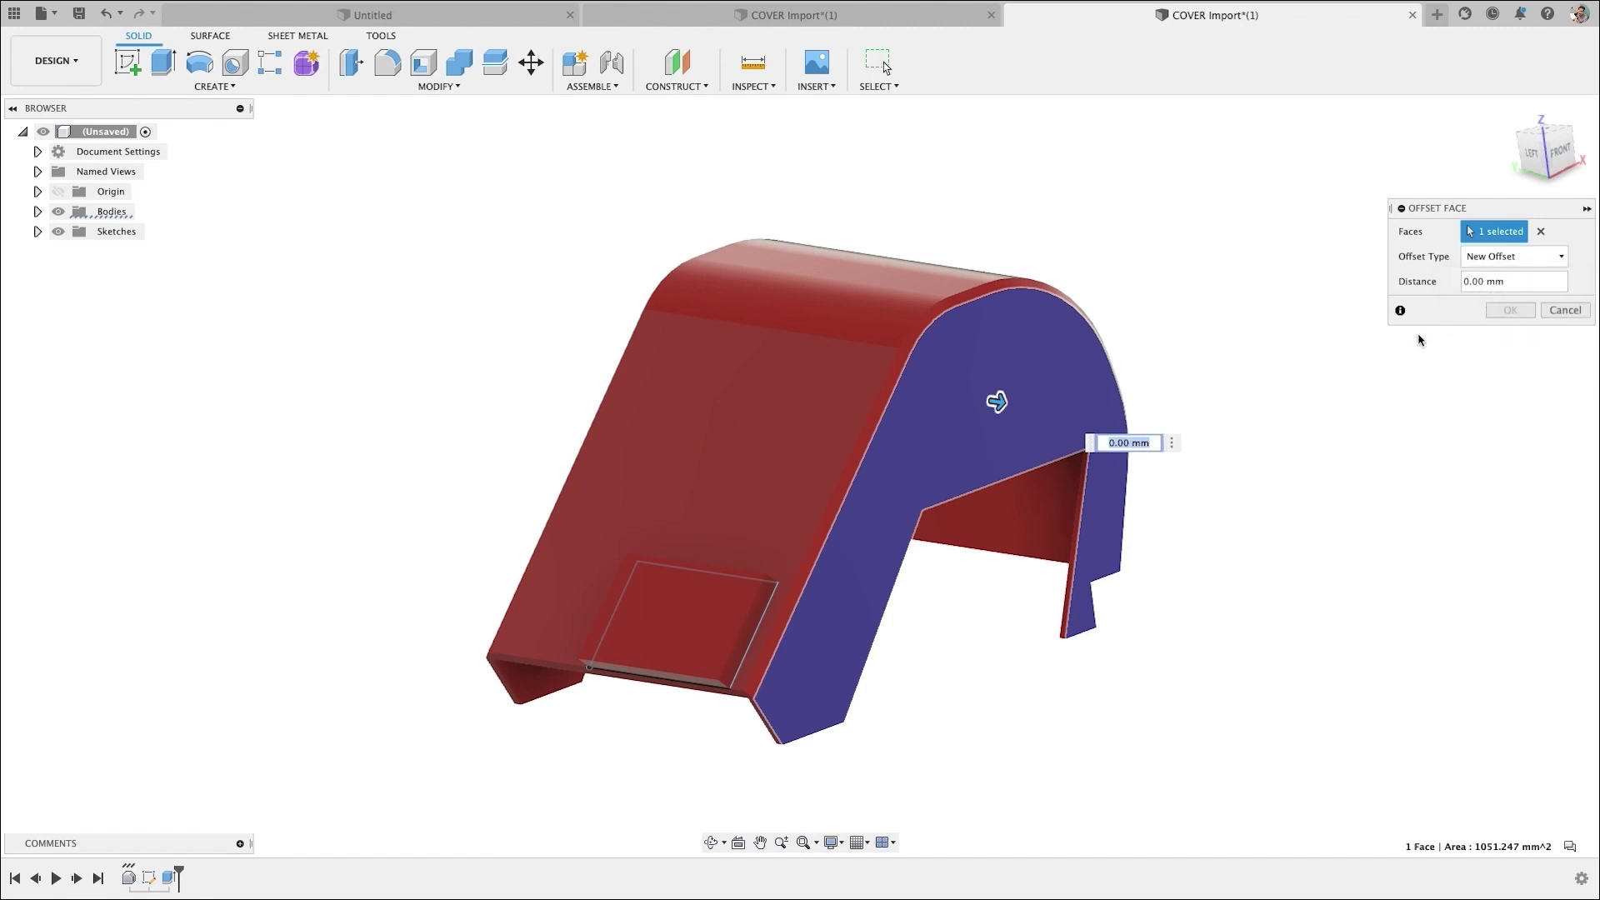
mouse_move(997, 401)
mouse_down()
mouse_move(1023, 402)
mouse_move(1000, 402)
mouse_up()
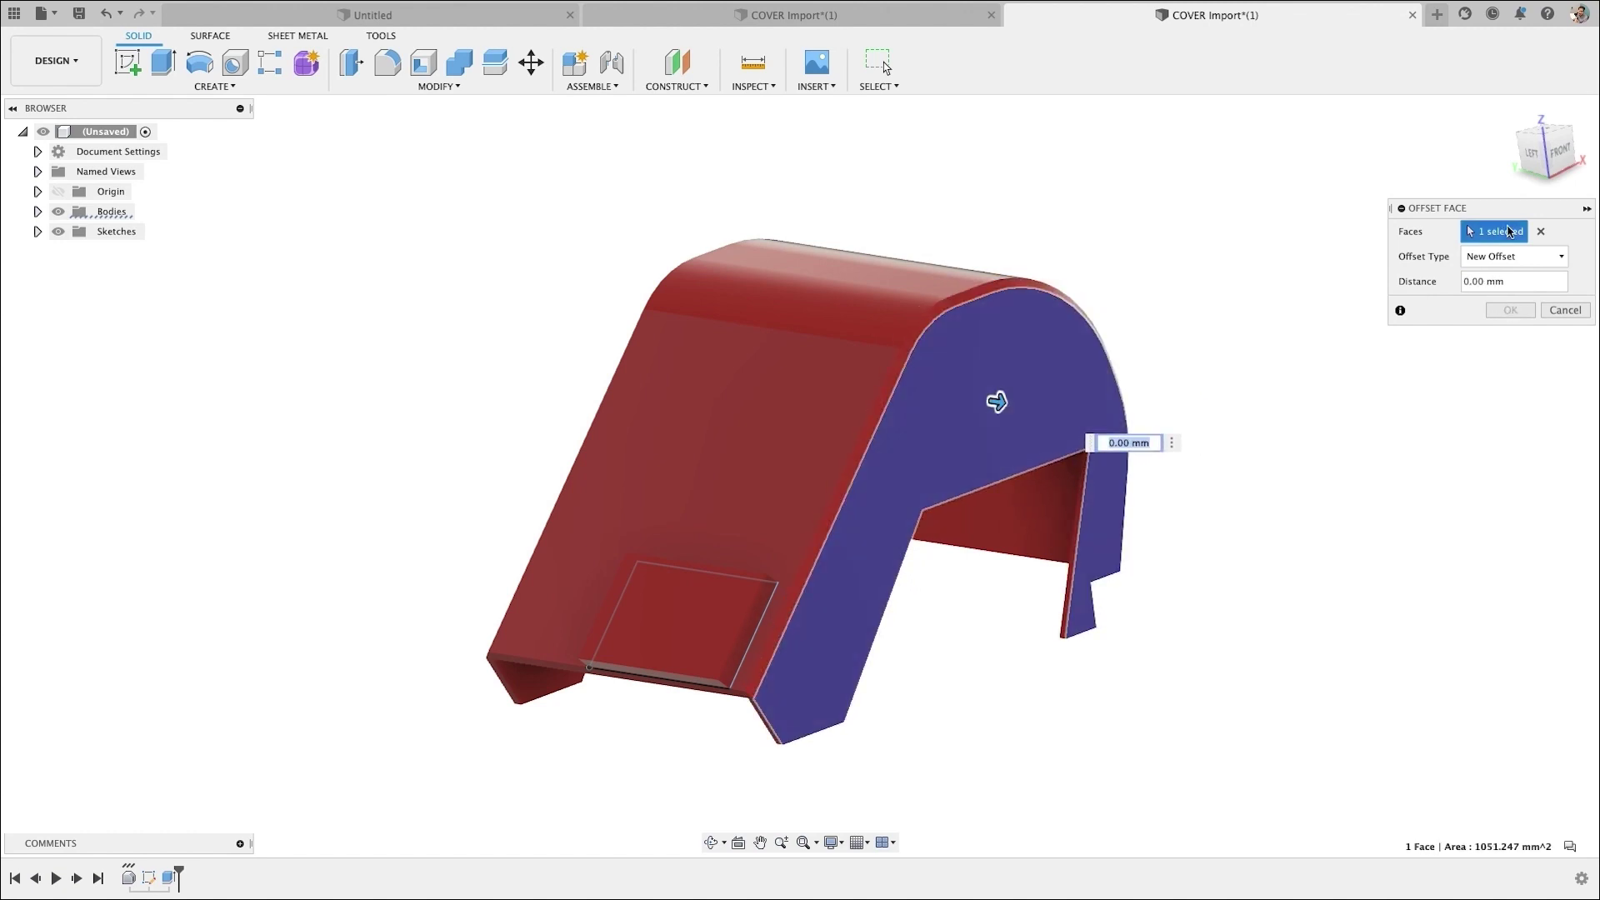
click(1506, 288)
text(1)
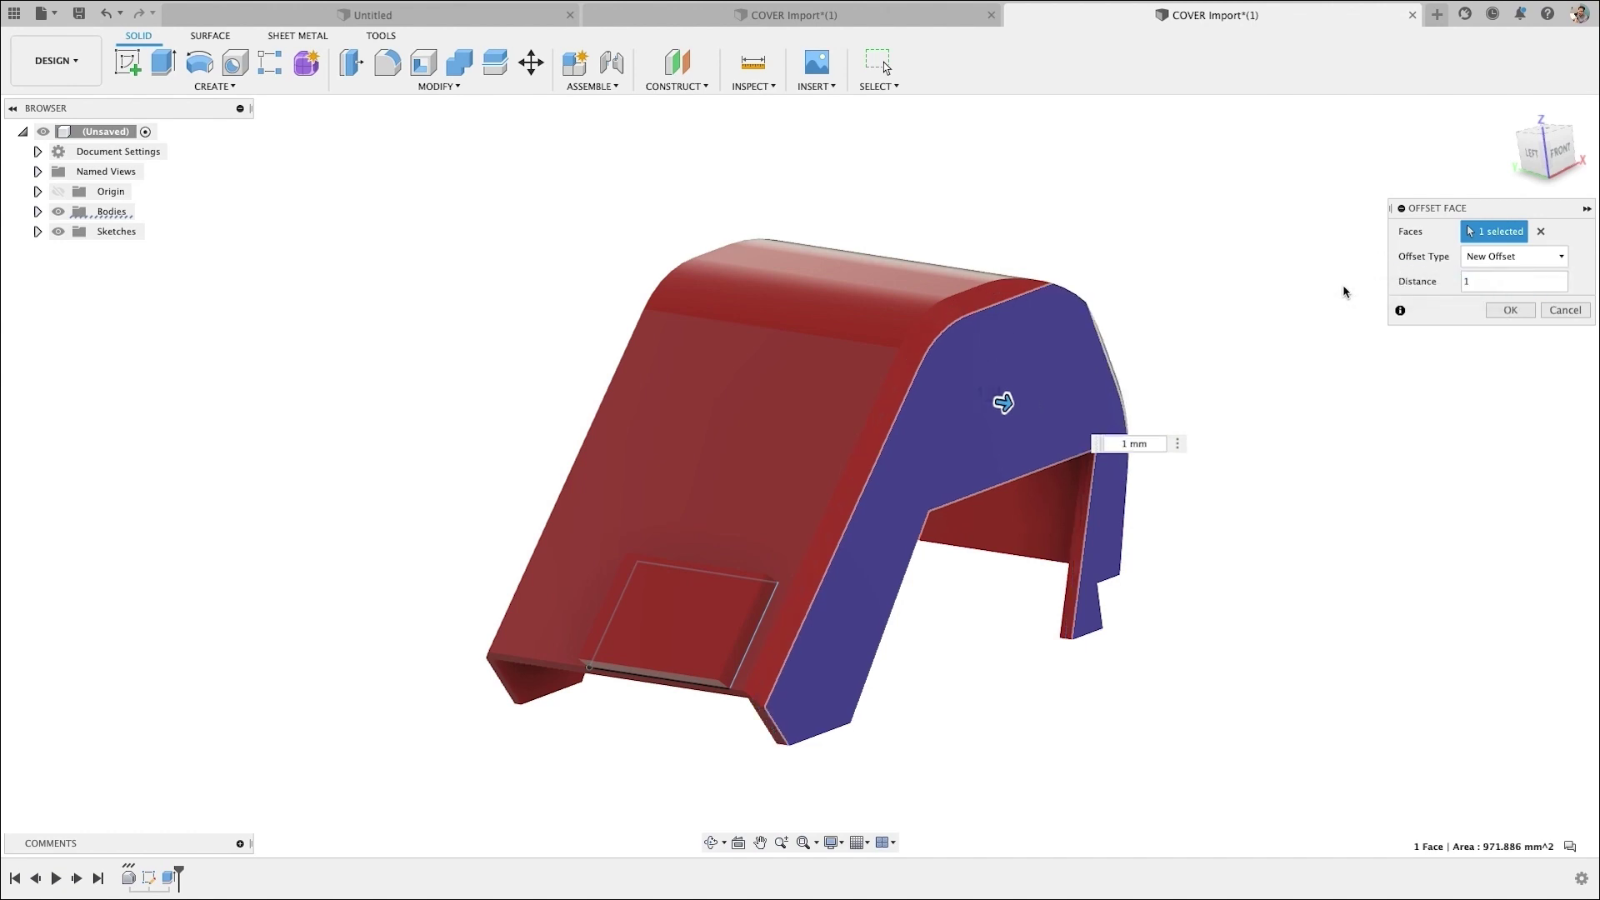
click(1507, 308)
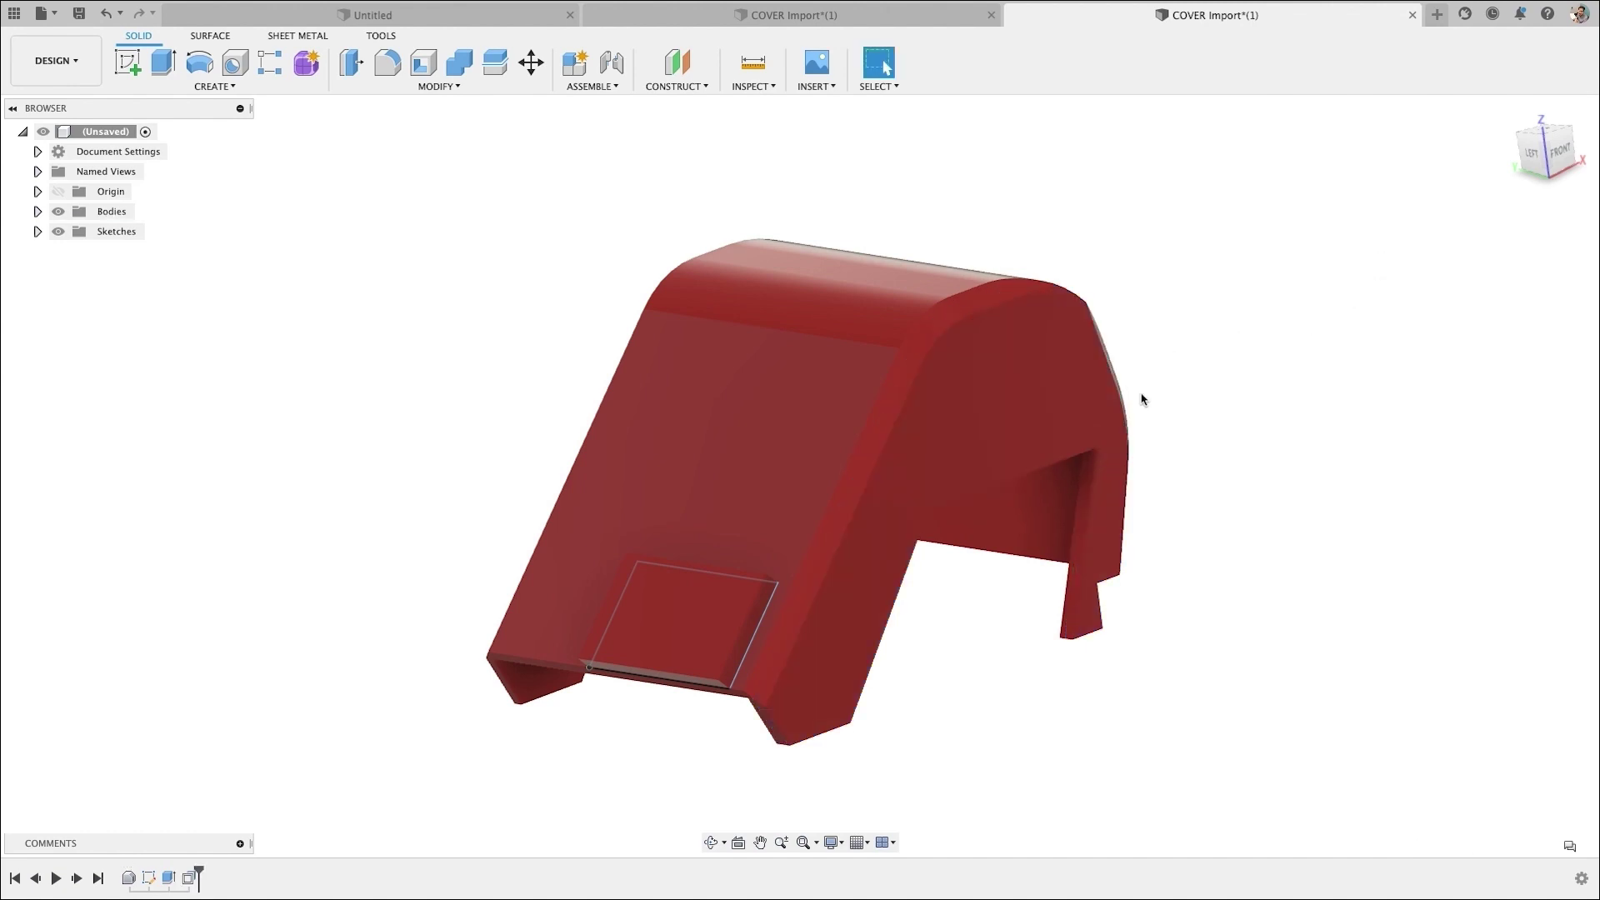
Switch the selection mode to Paint Selection and set the selection priority to faces
shift+middle_drag(1140, 397, 558, 644)
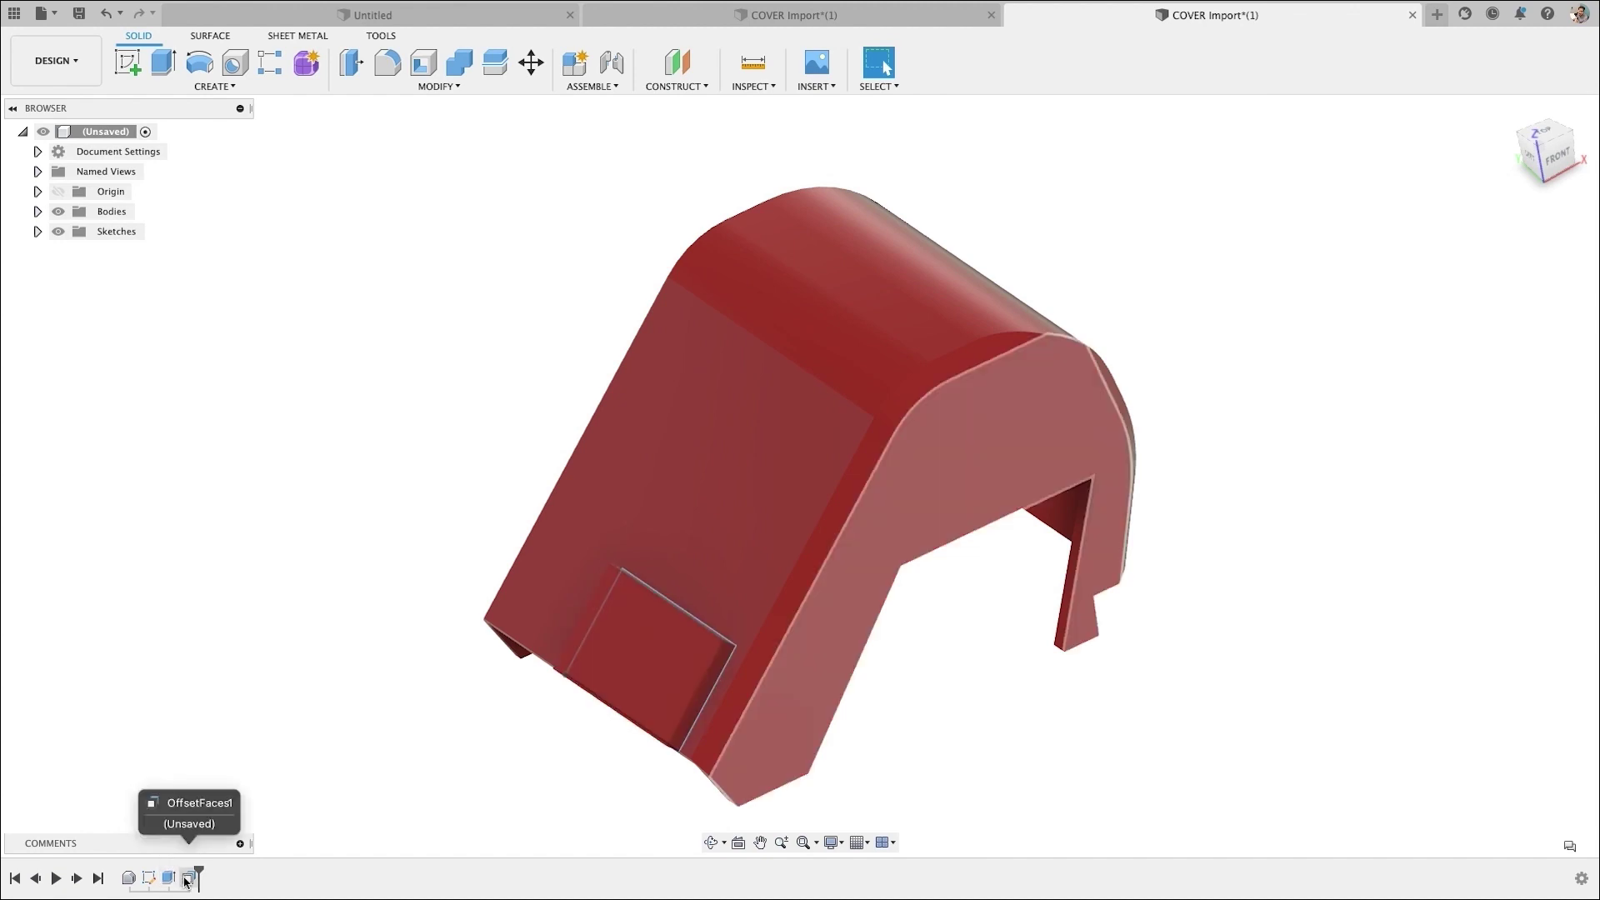
shift+middle_drag(582, 589, 989, 111)
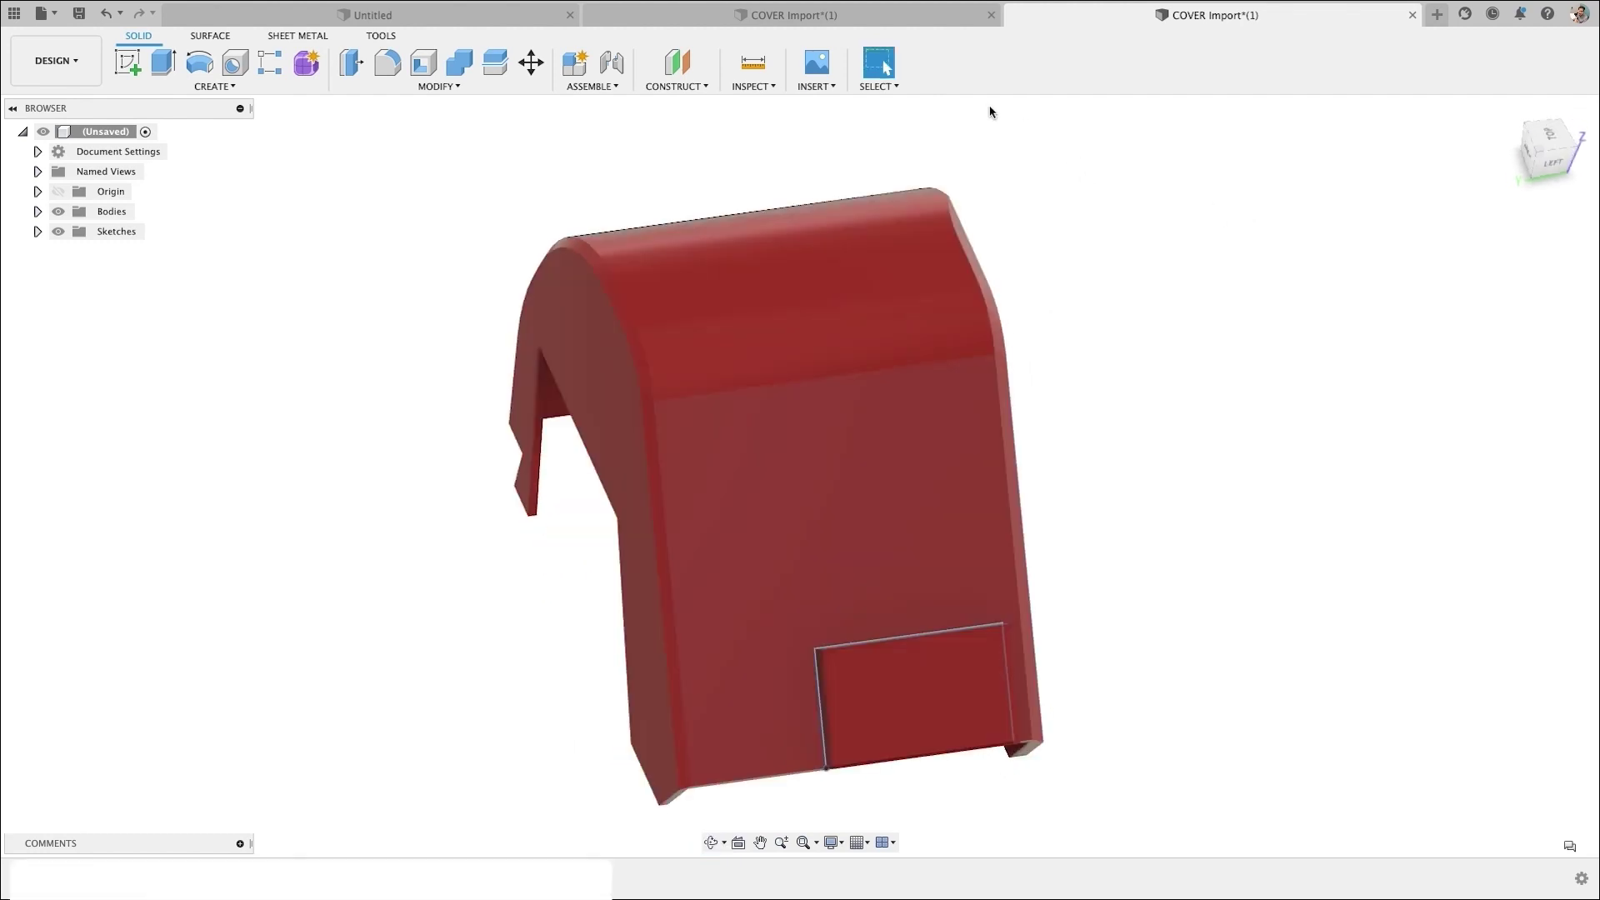
click(883, 86)
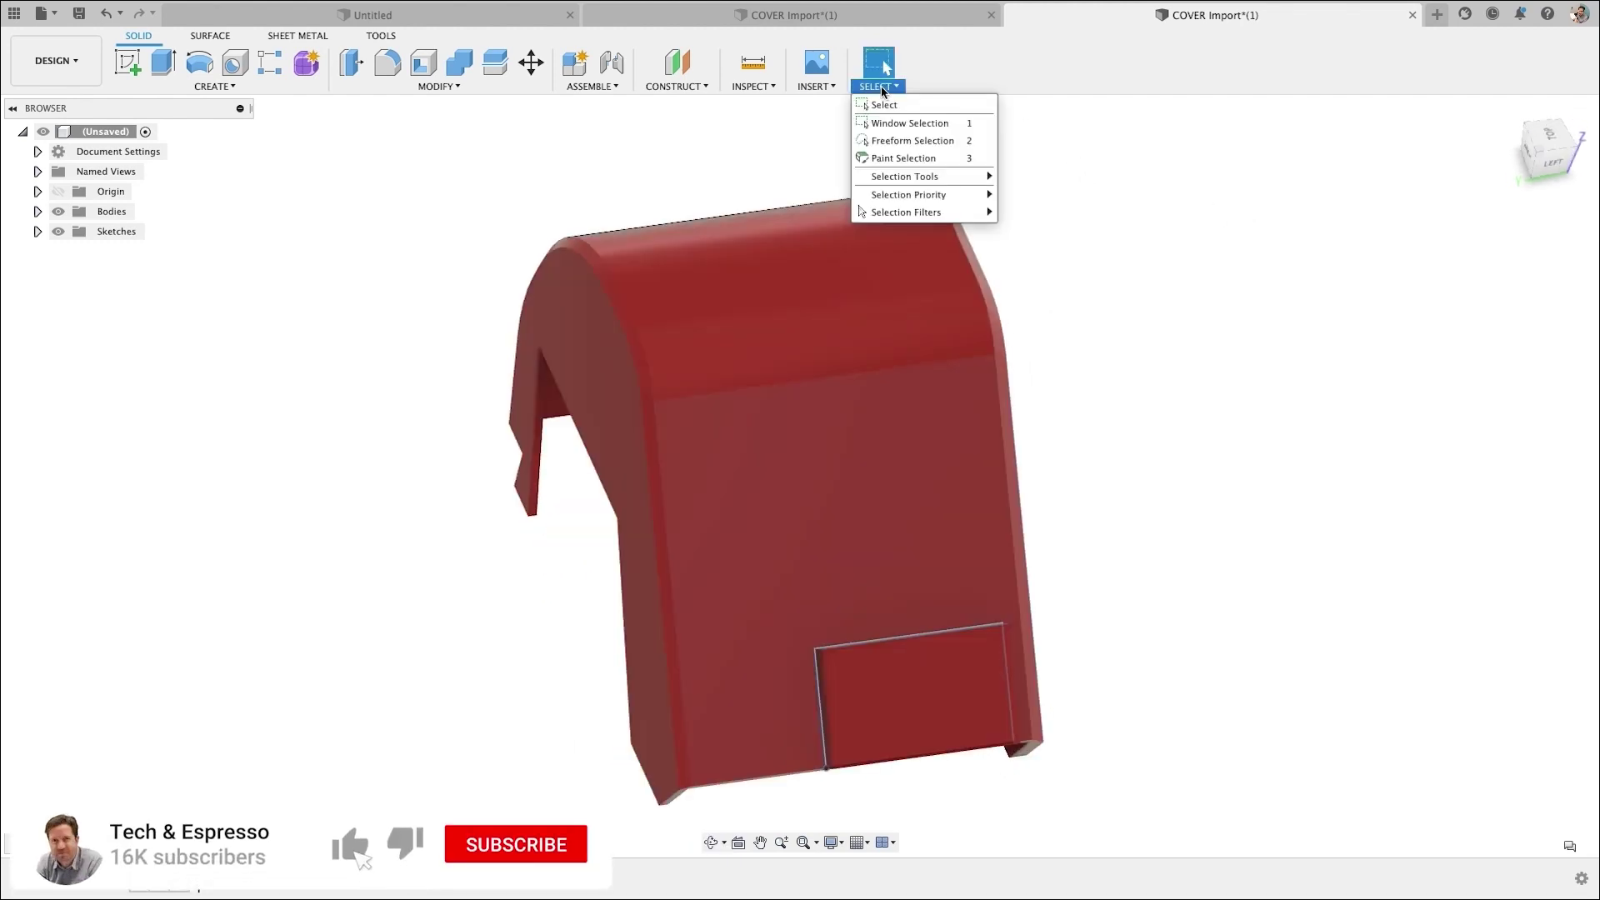
click(901, 158)
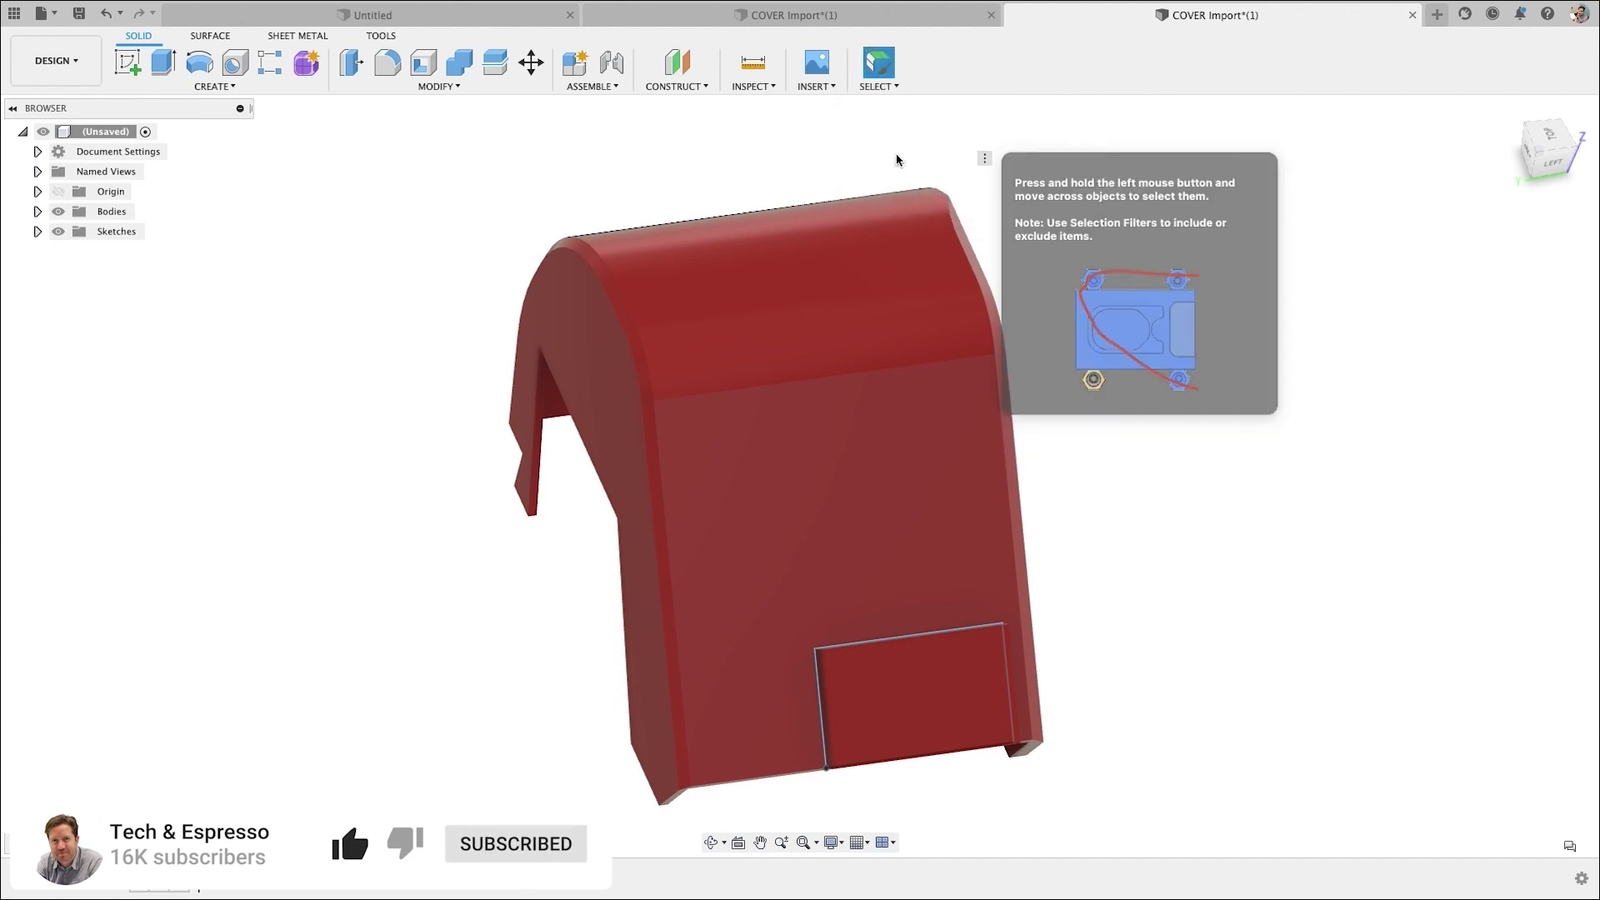
click(888, 87)
mouse_move(911, 178)
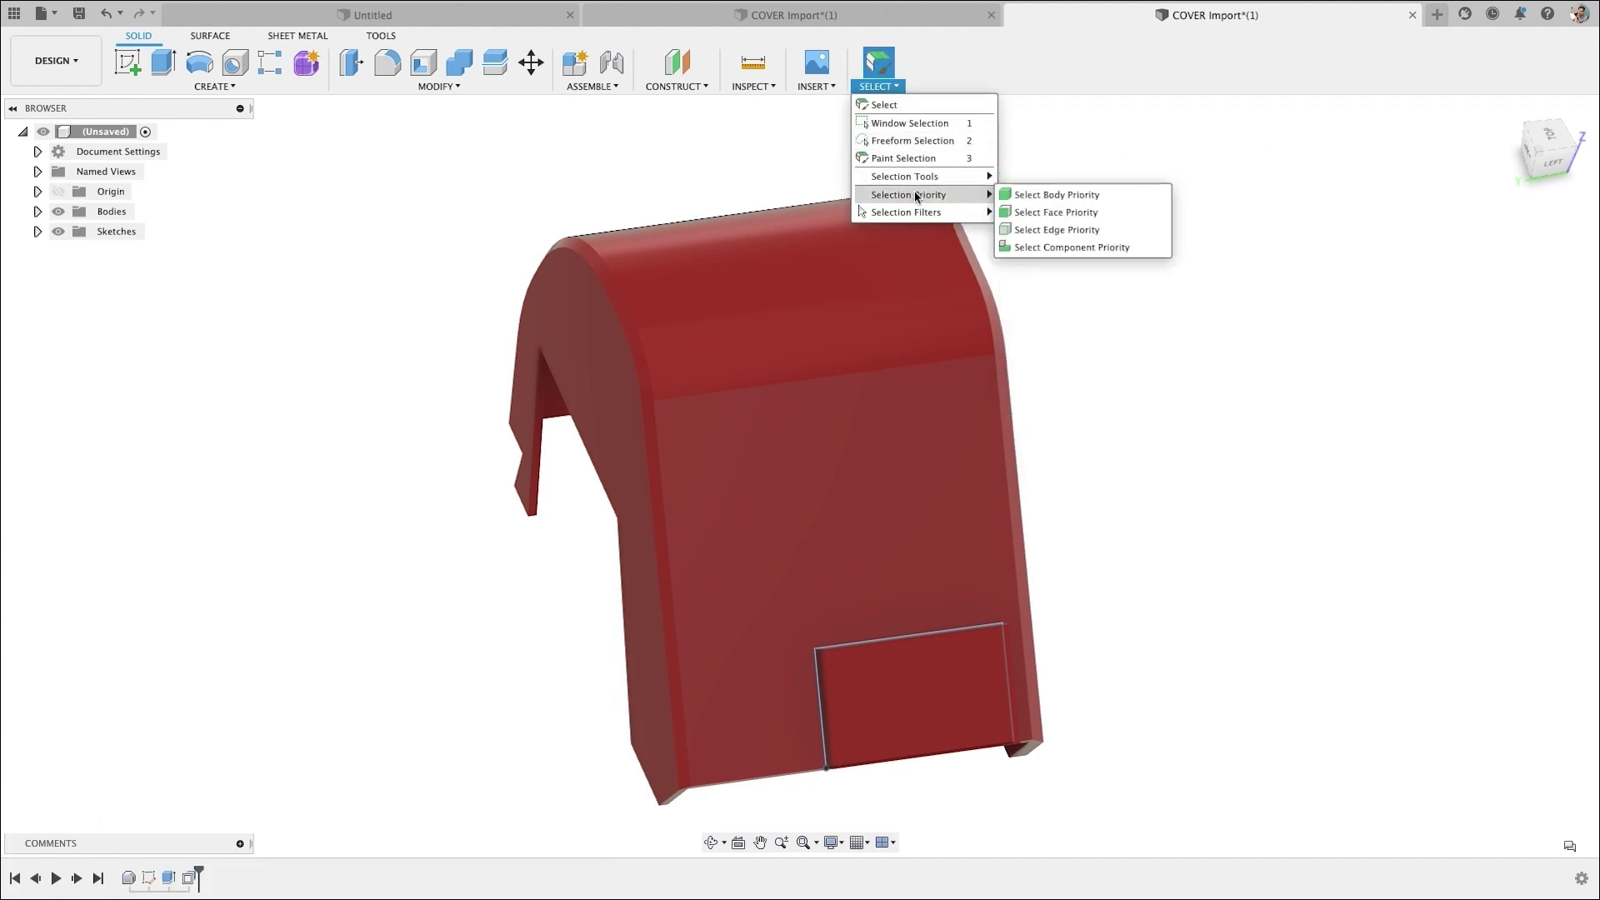
click(1036, 214)
Delete the chain of narrow chamfer faces along the outer edge of the cover's opposite side
shift+middle_drag(505, 209, 518, 332)
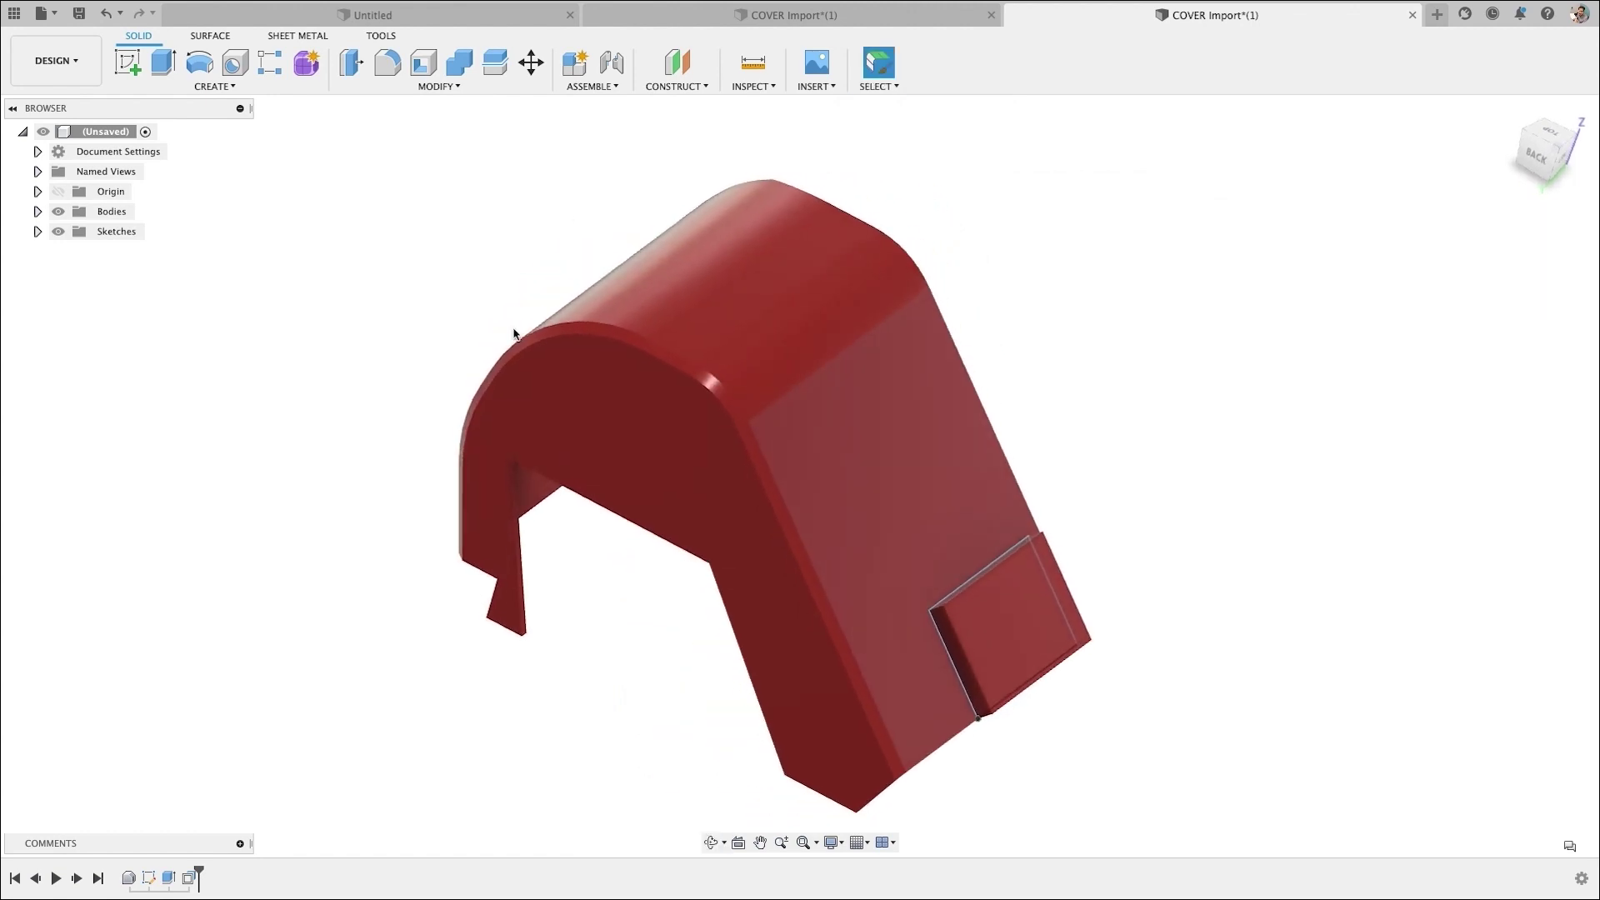
click(757, 458)
shift+click(713, 377)
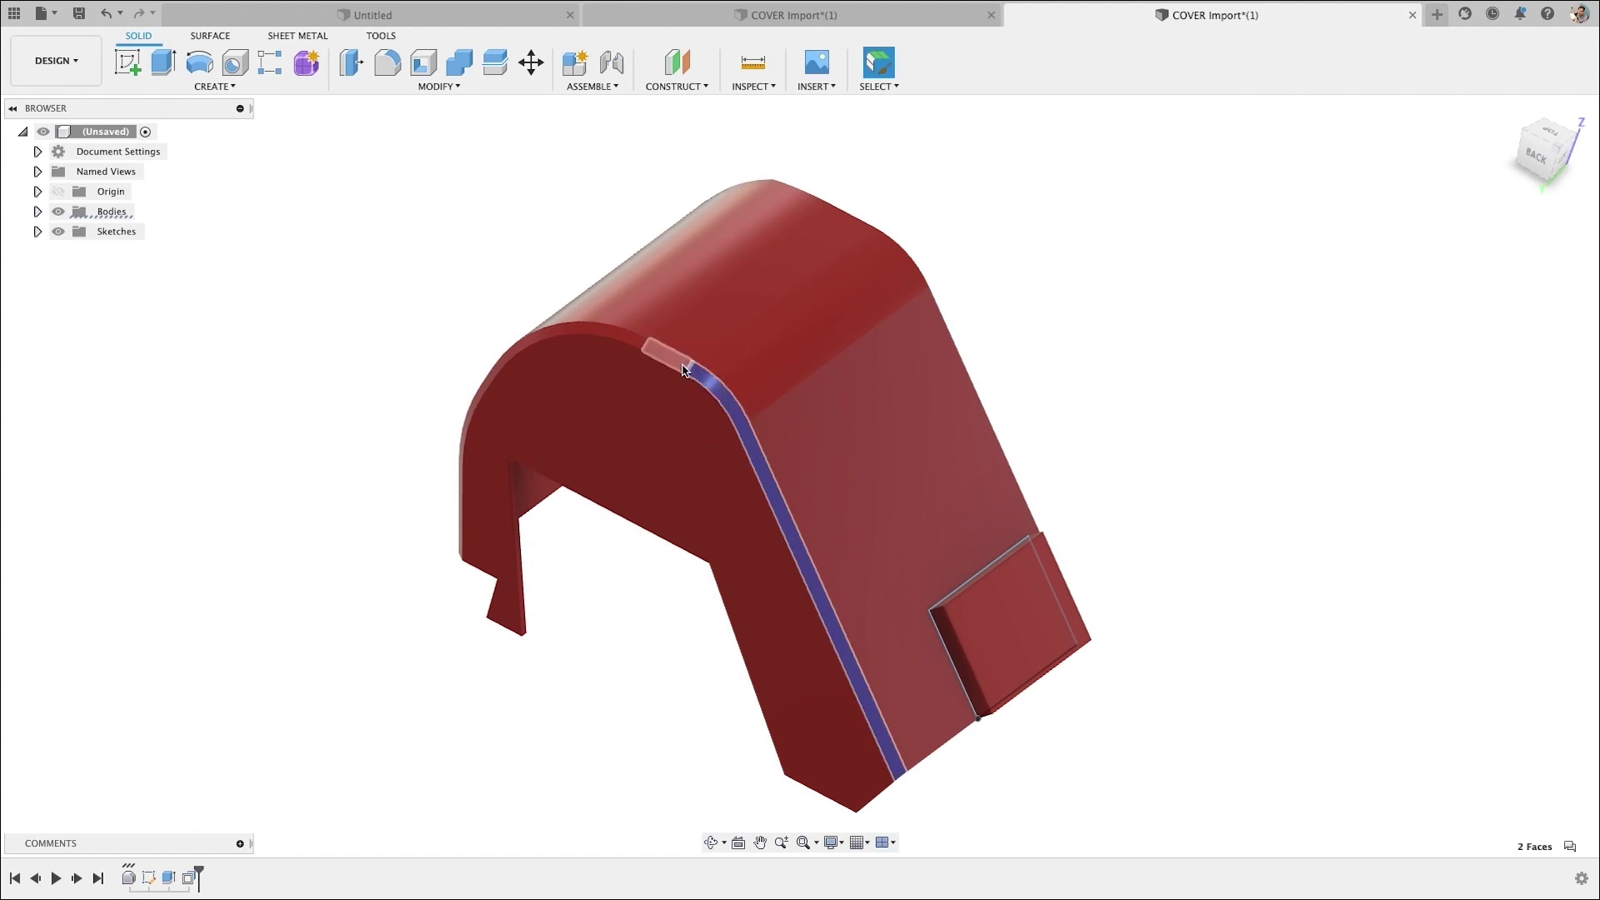
shift+click(629, 342)
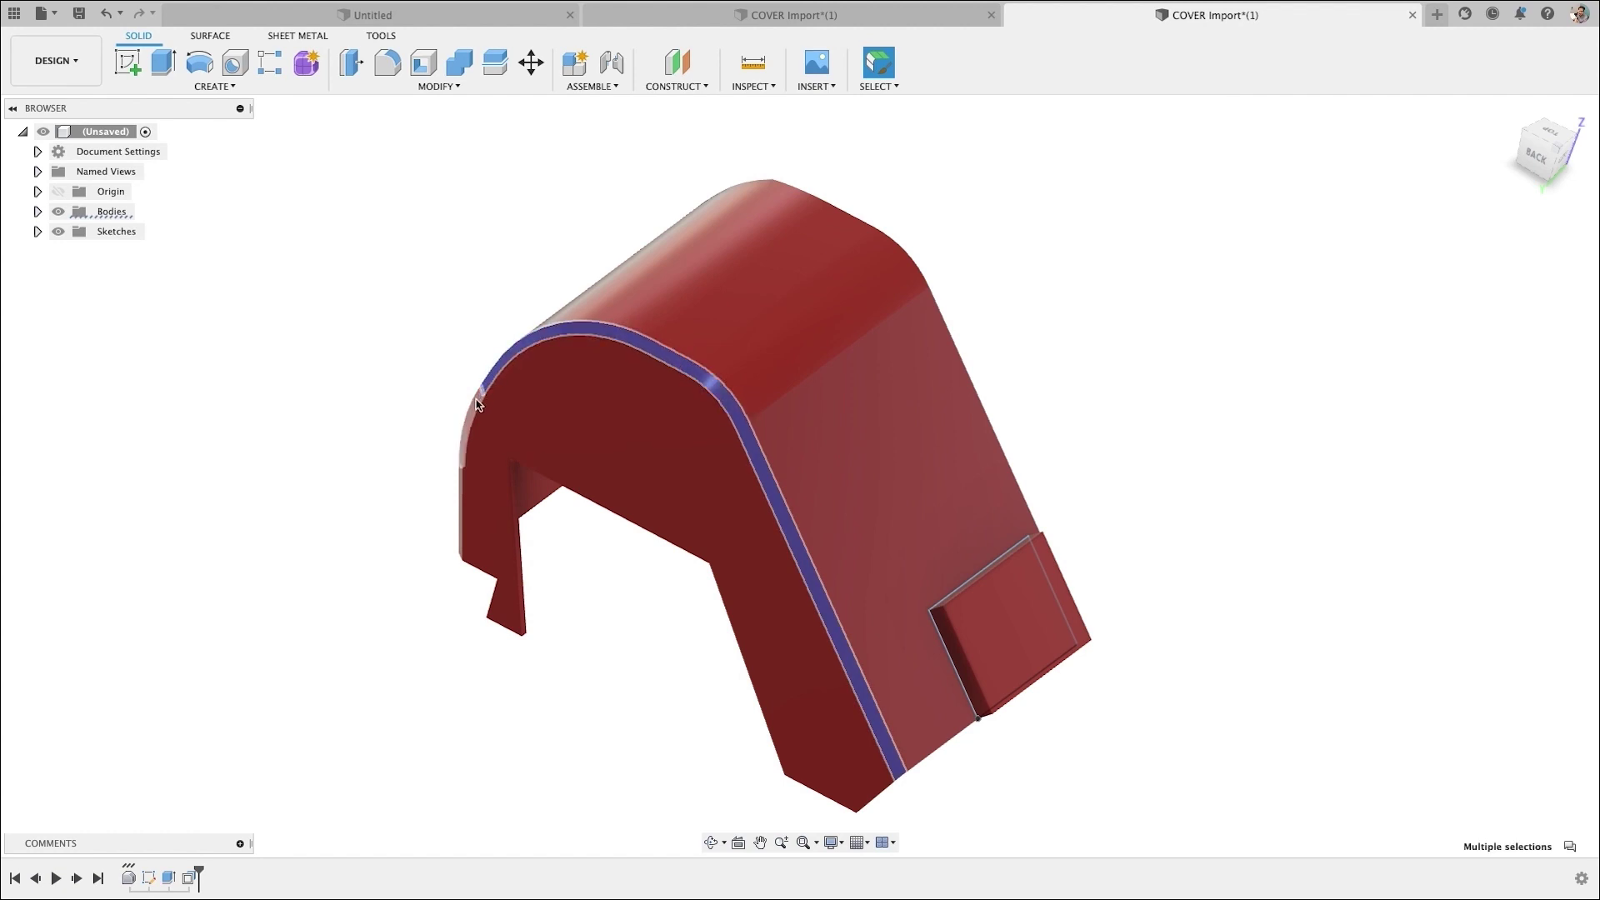
shift+click(490, 383)
shift+click(463, 492)
key(Delete)
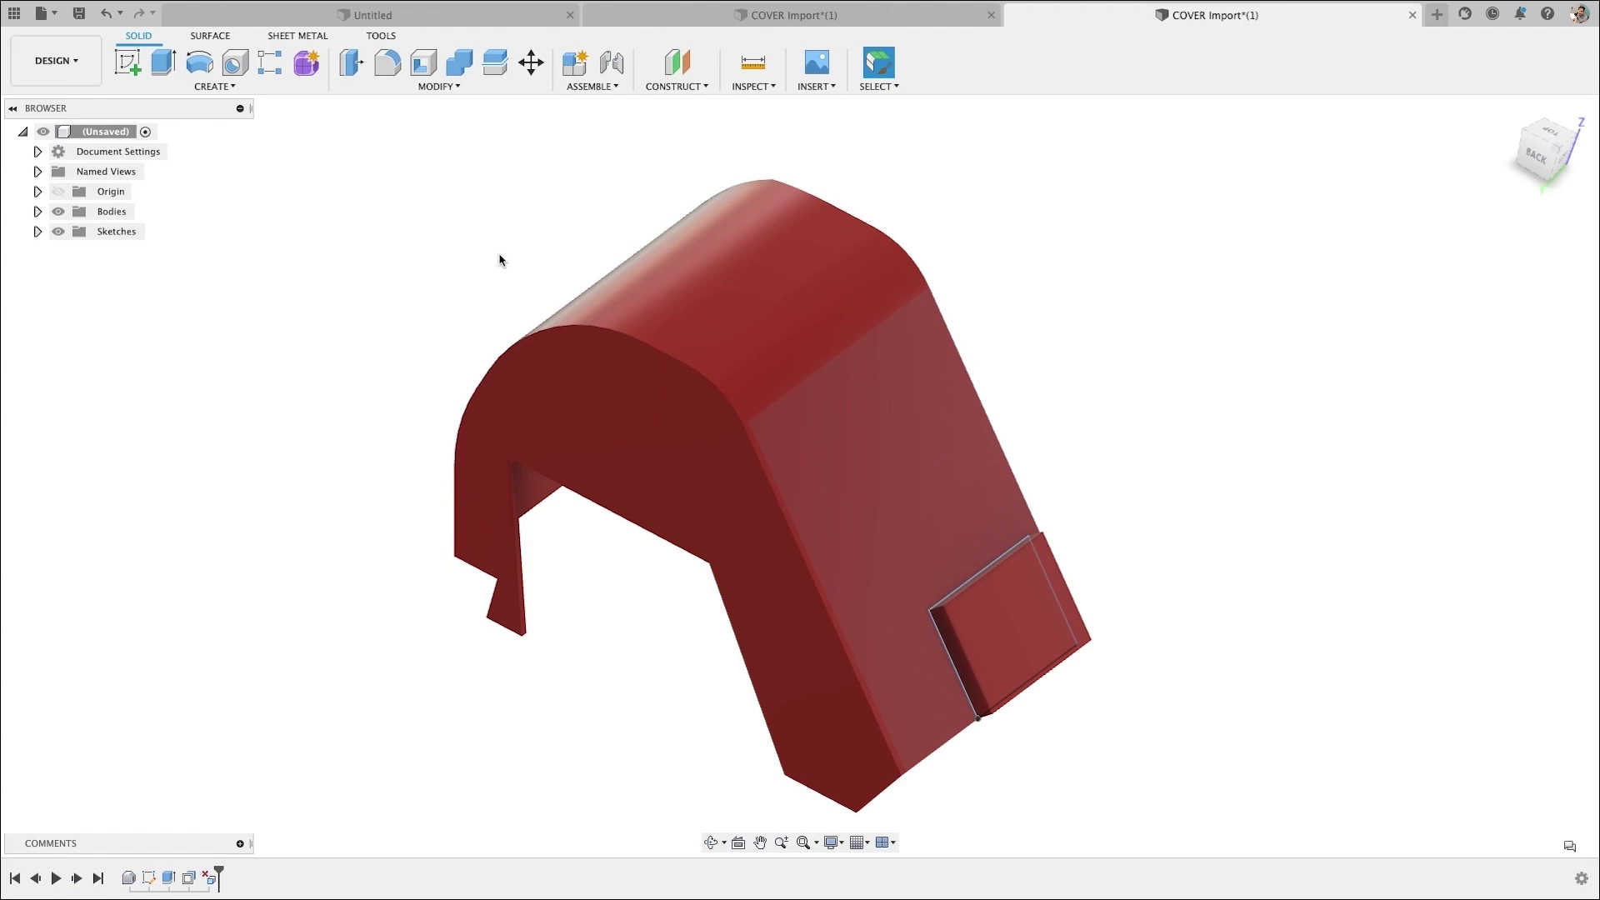
Fillet the sharp outer edge chain of the cover's opposite side with a constant 2.5 mm radius
shift+middle_drag(671, 350, 671, 350)
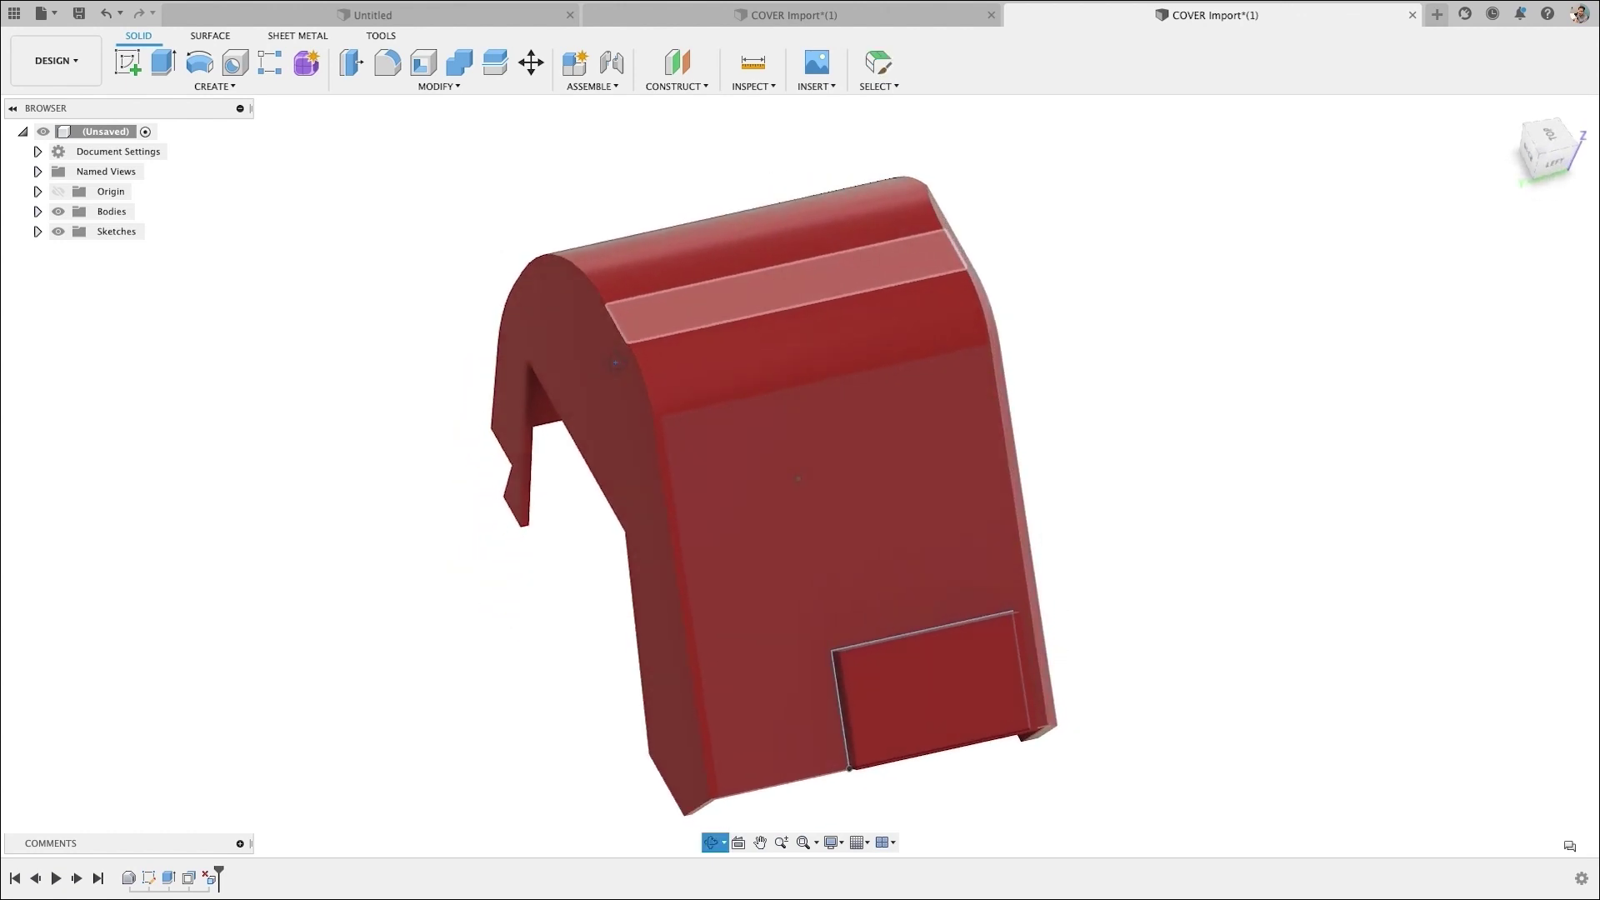
drag(615, 364, 640, 357)
key(Escape)
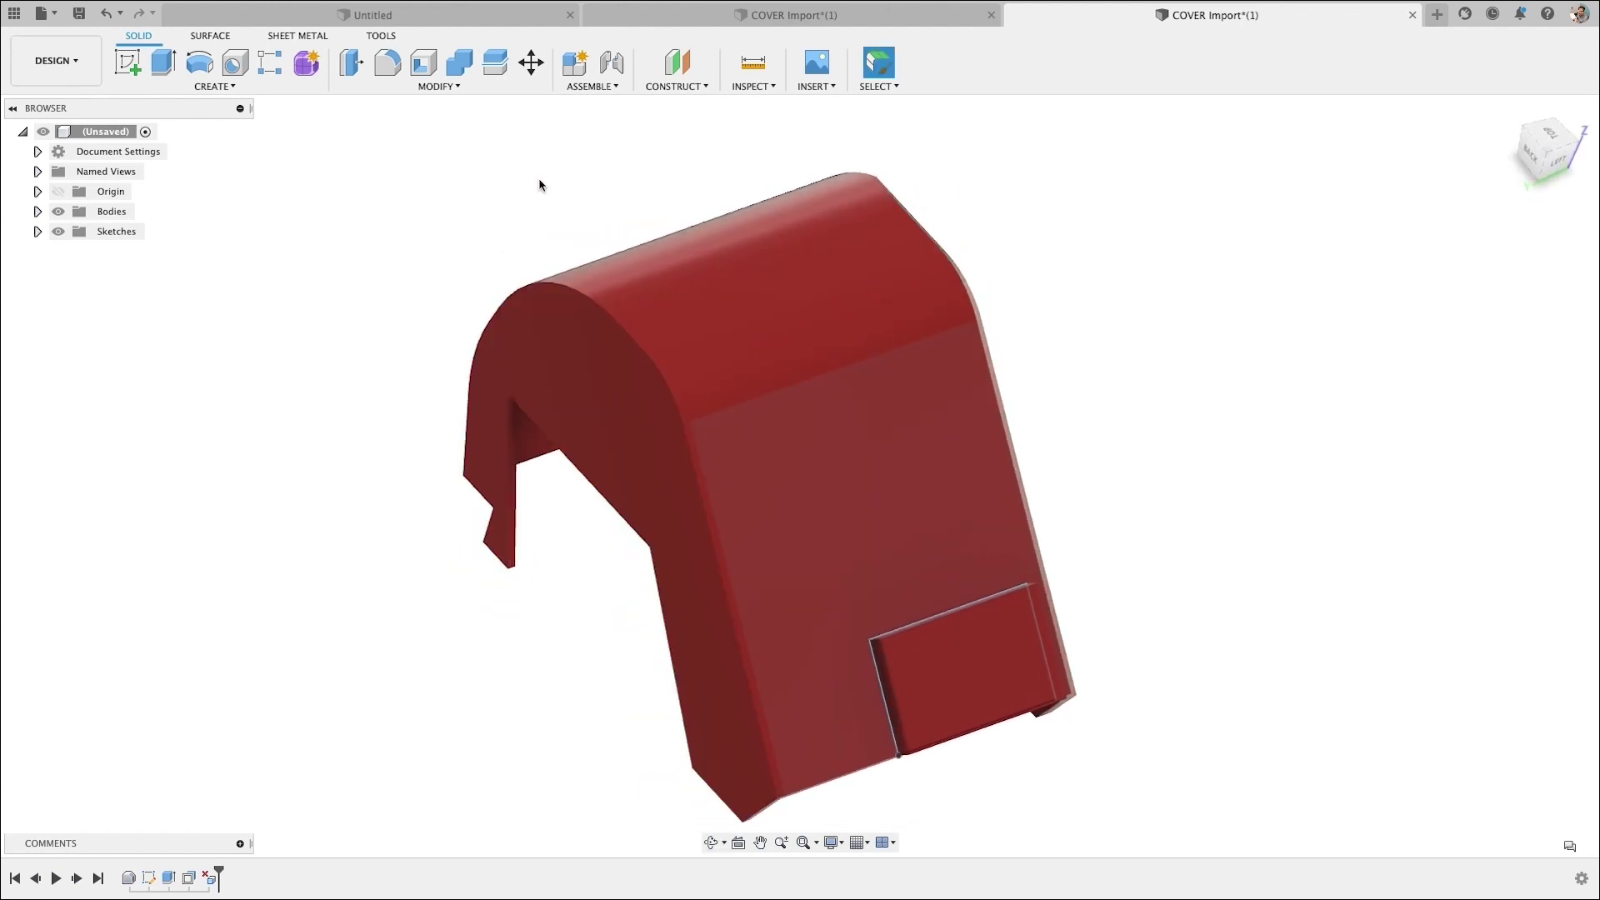
key(f)
click(607, 310)
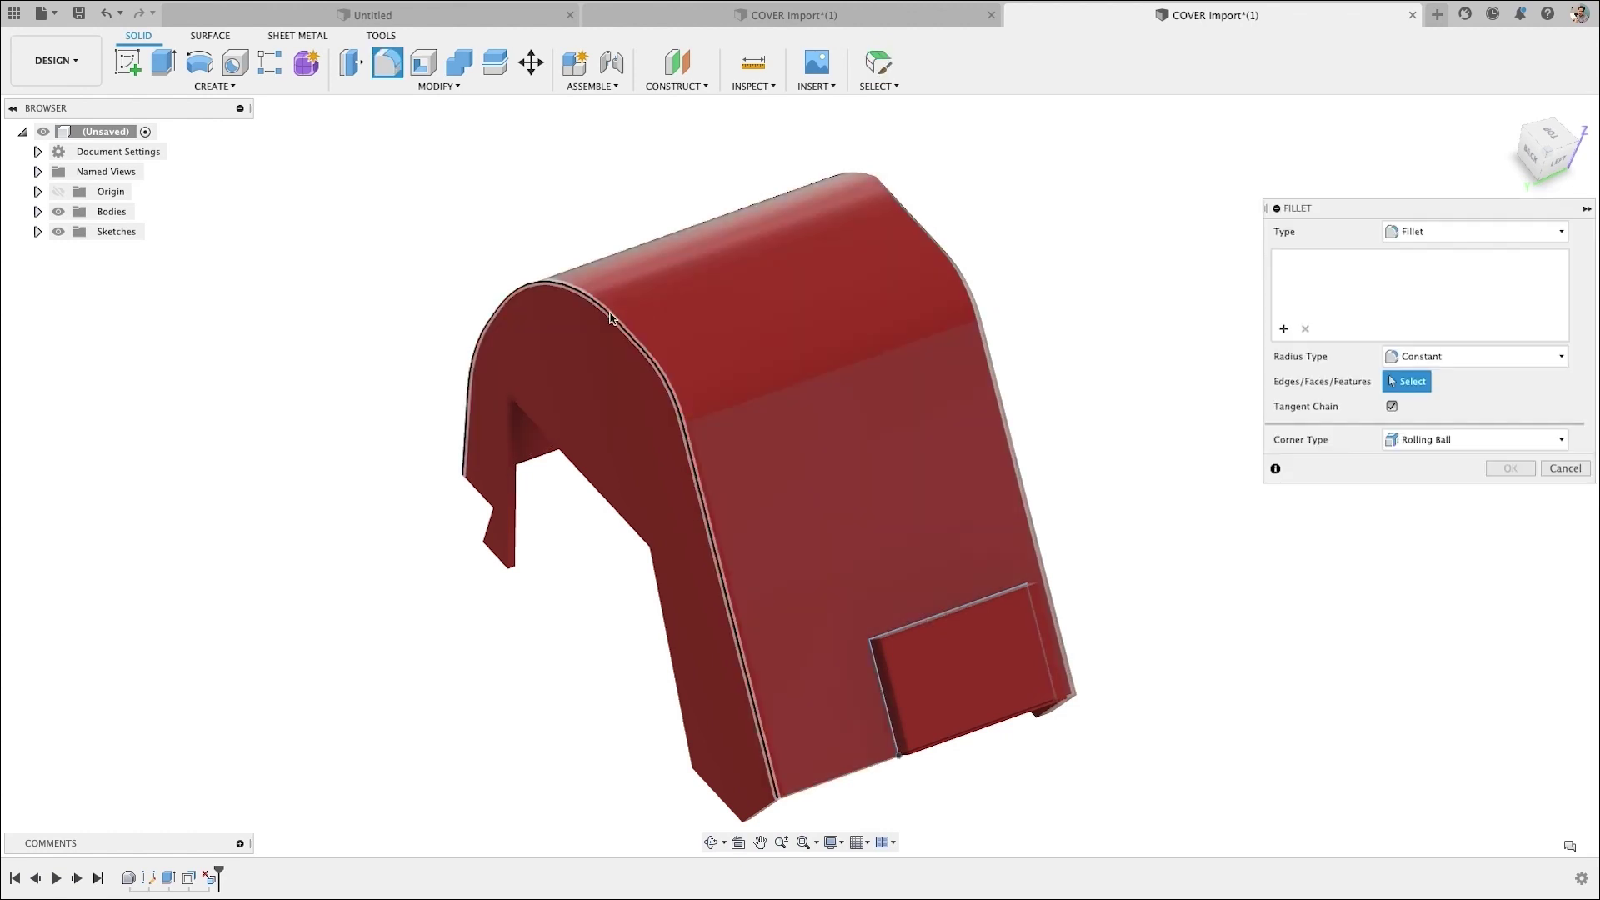
drag(609, 314, 612, 315)
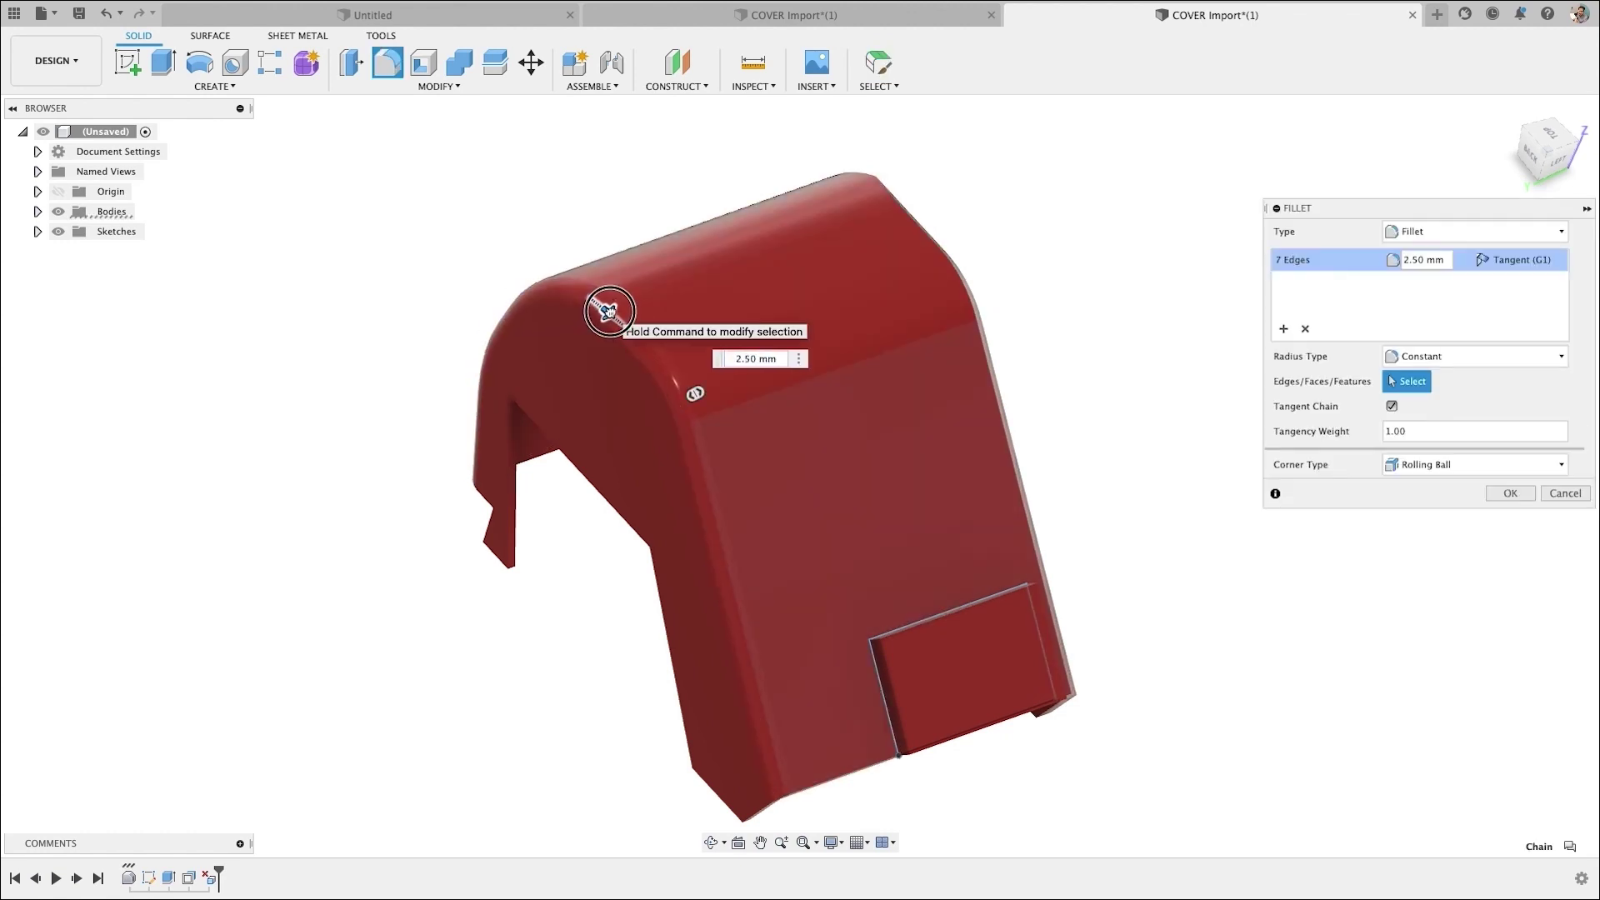
click(1510, 494)
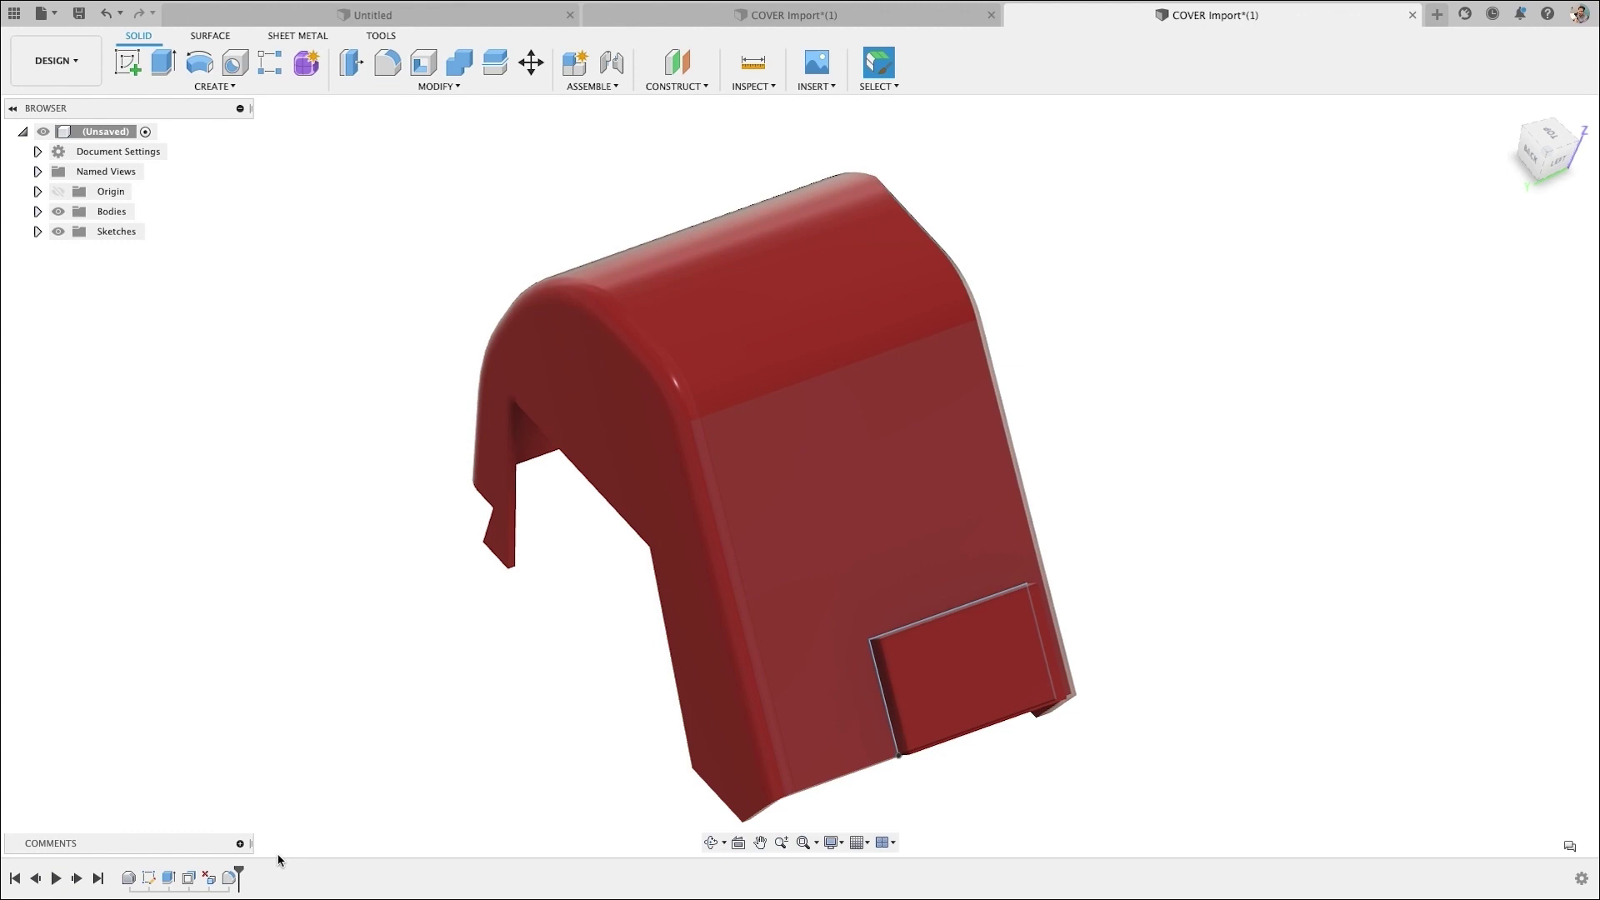
shift+middle_drag(422, 729, 433, 693)
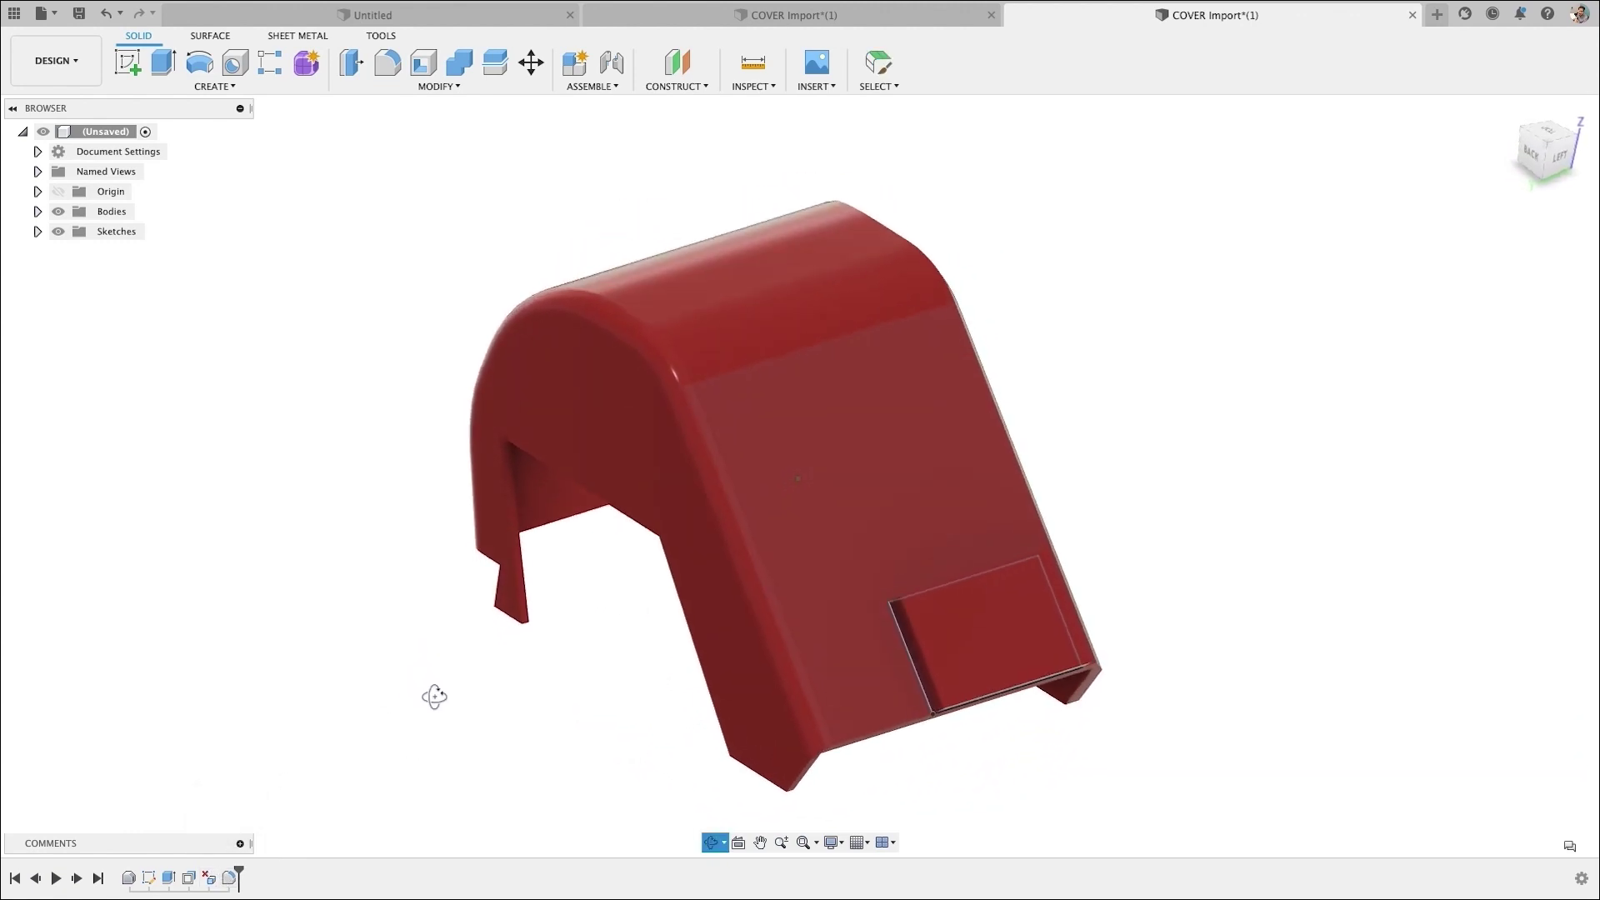